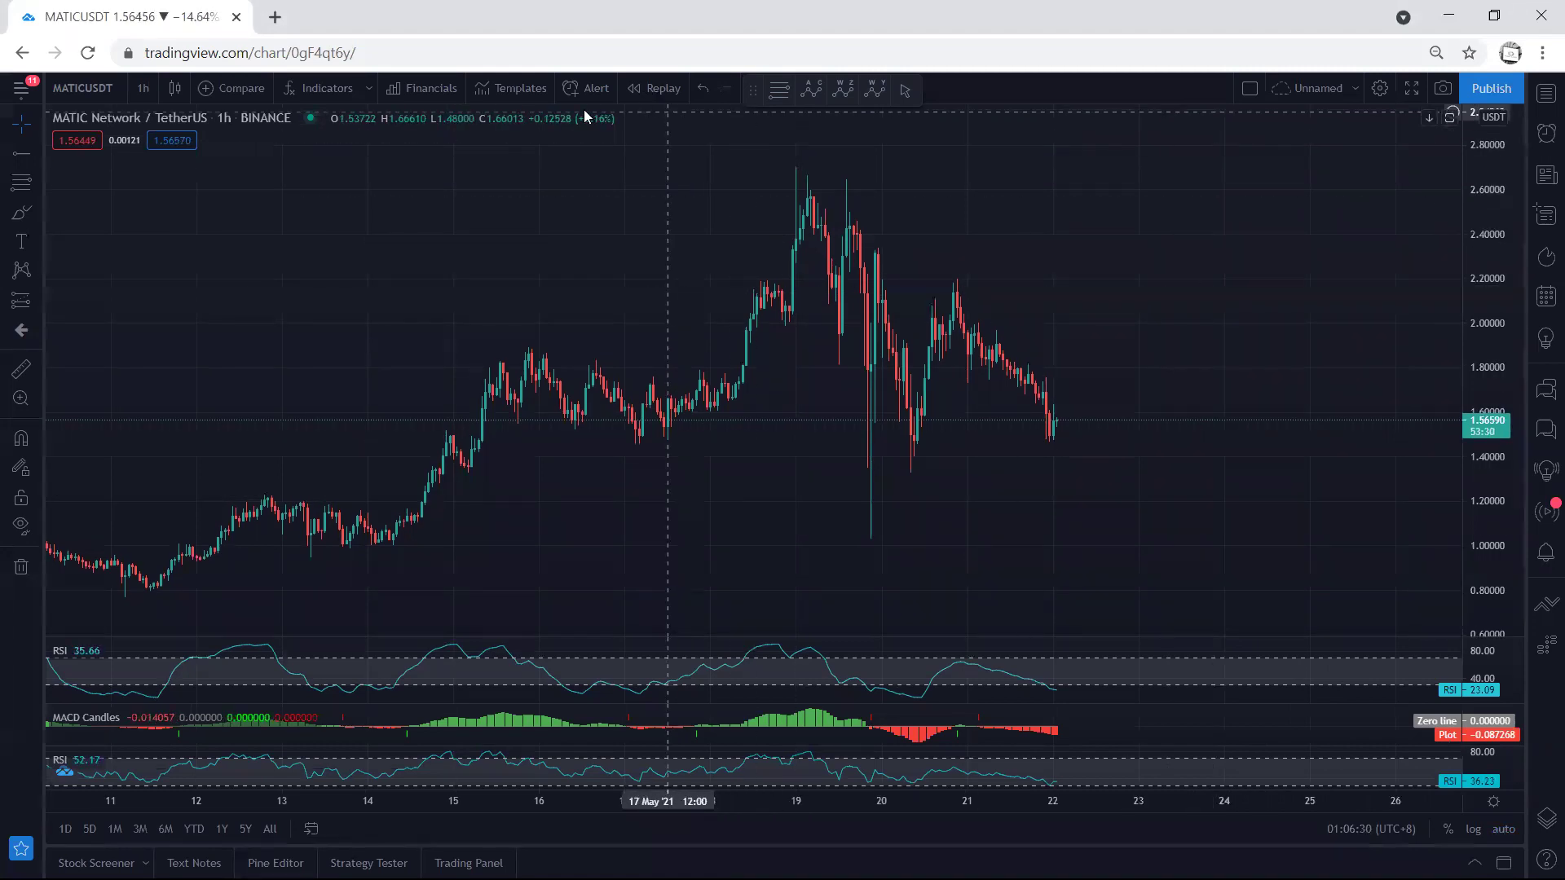
Step: Brush a yellow stroke down the recent 1h price drop, ending in a loop around the latest candles
left_click_drag(997, 349, 1016, 375)
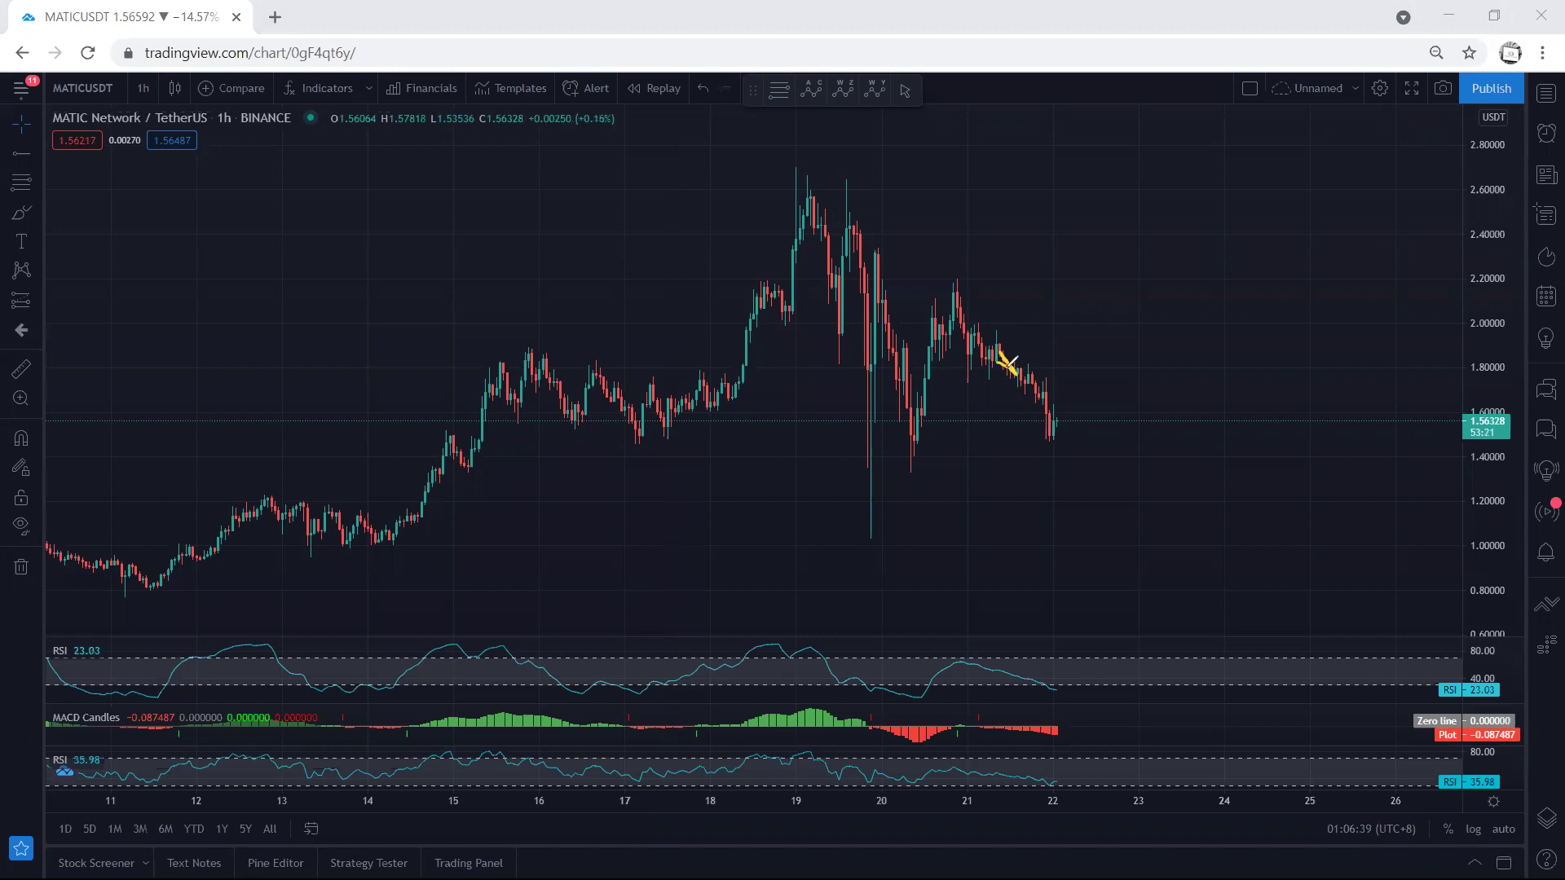
mouse_move(1017, 371)
left_mouse_down()
mouse_move(1042, 411)
mouse_move(1074, 411)
mouse_move(1062, 396)
mouse_move(1041, 410)
mouse_move(1050, 419)
left_mouse_up()
Step: Erase all sketches, change the interval to 1 day, then change it to 4 hours
key("e")
left_click(142, 89)
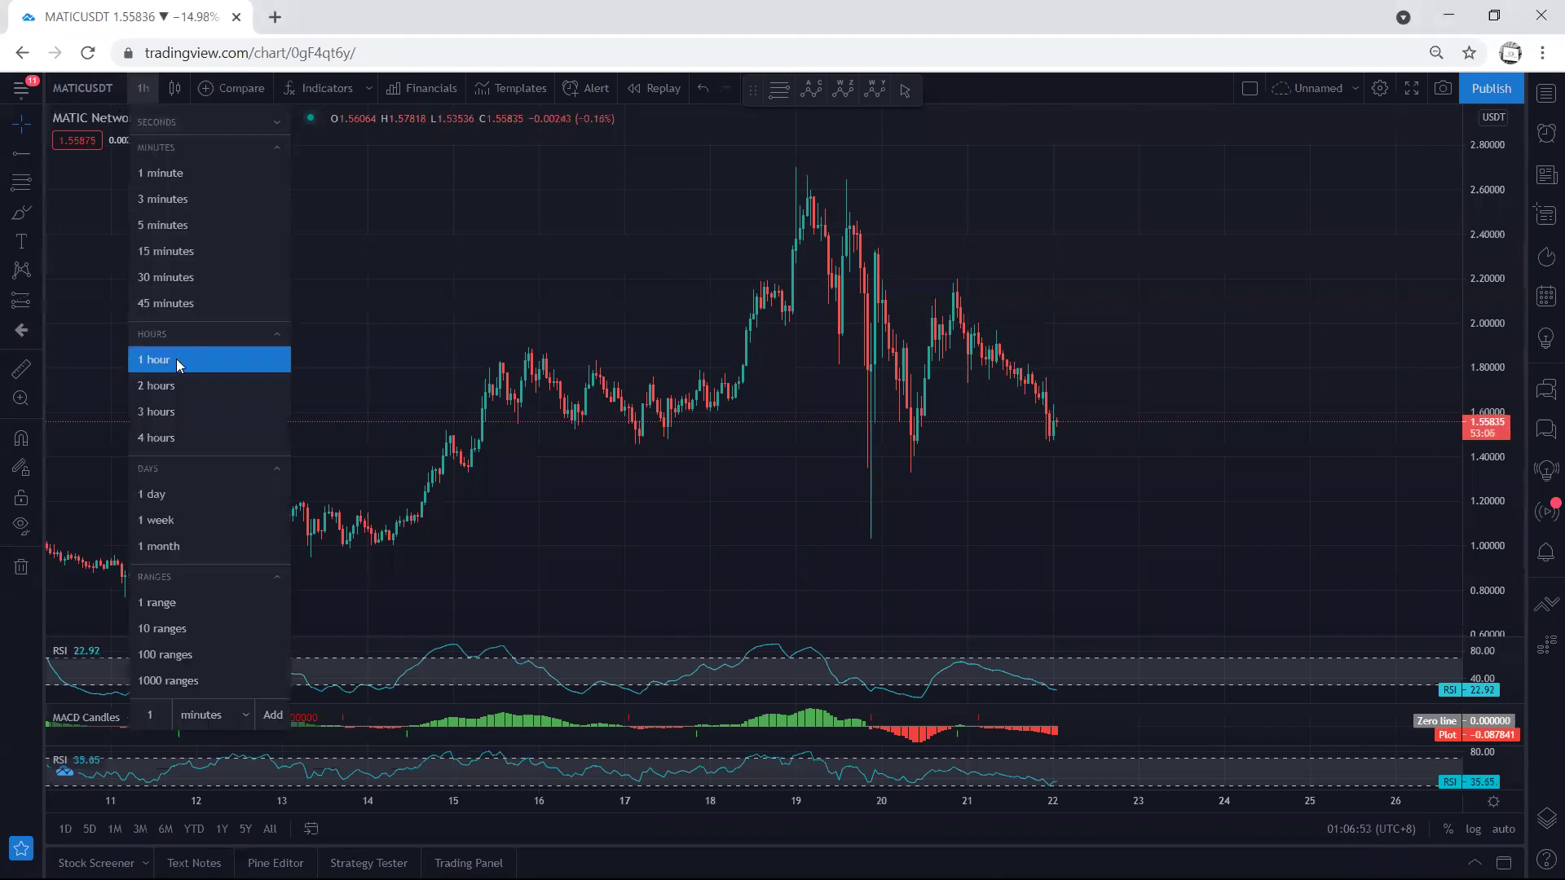
left_click(165, 492)
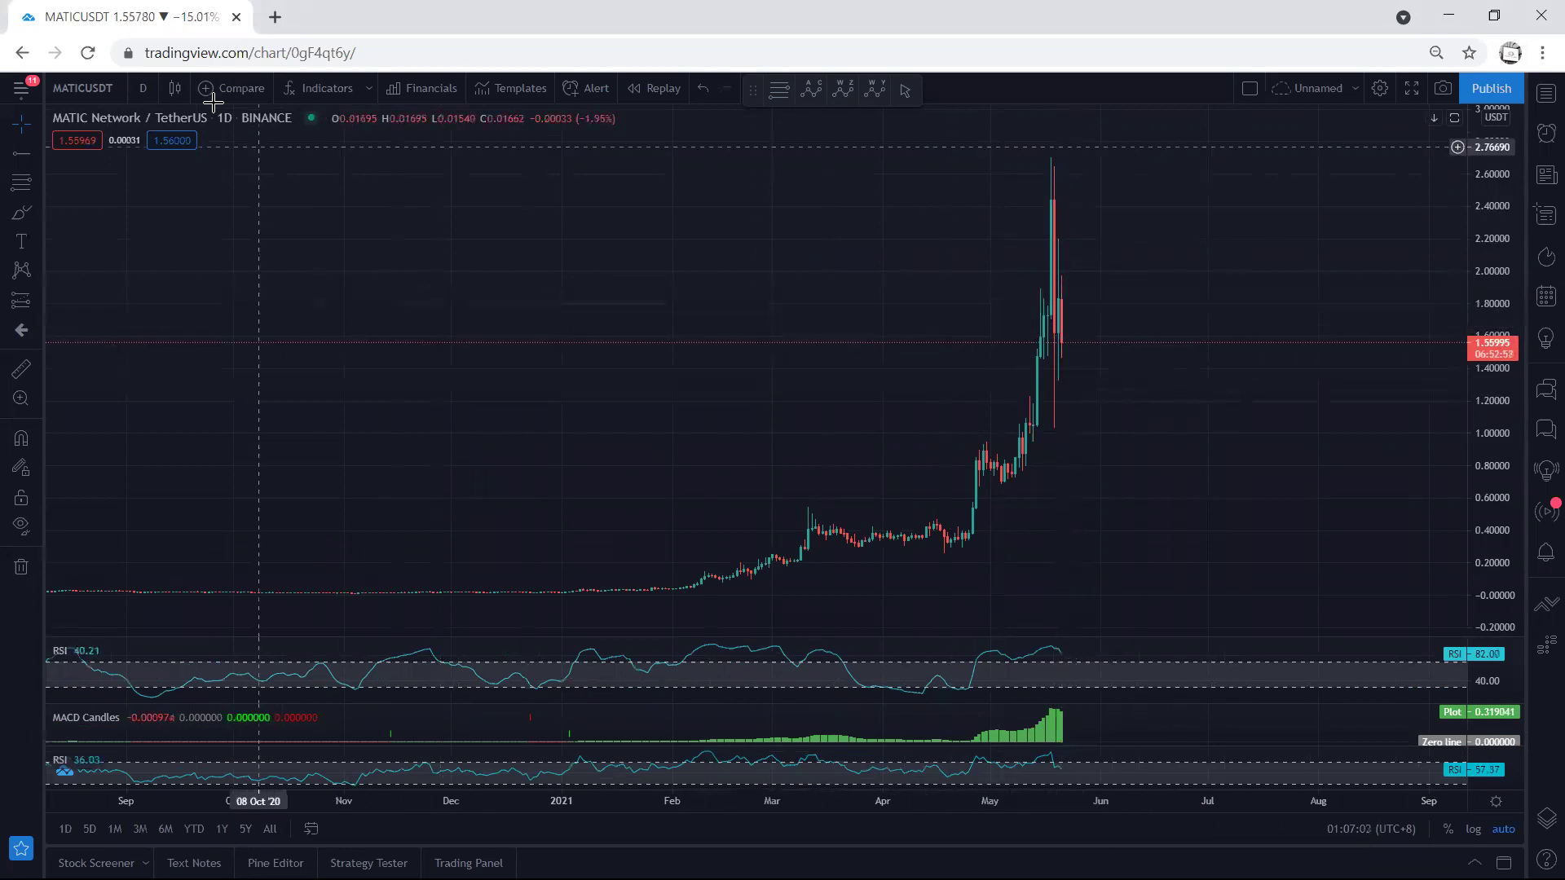
left_click(148, 84)
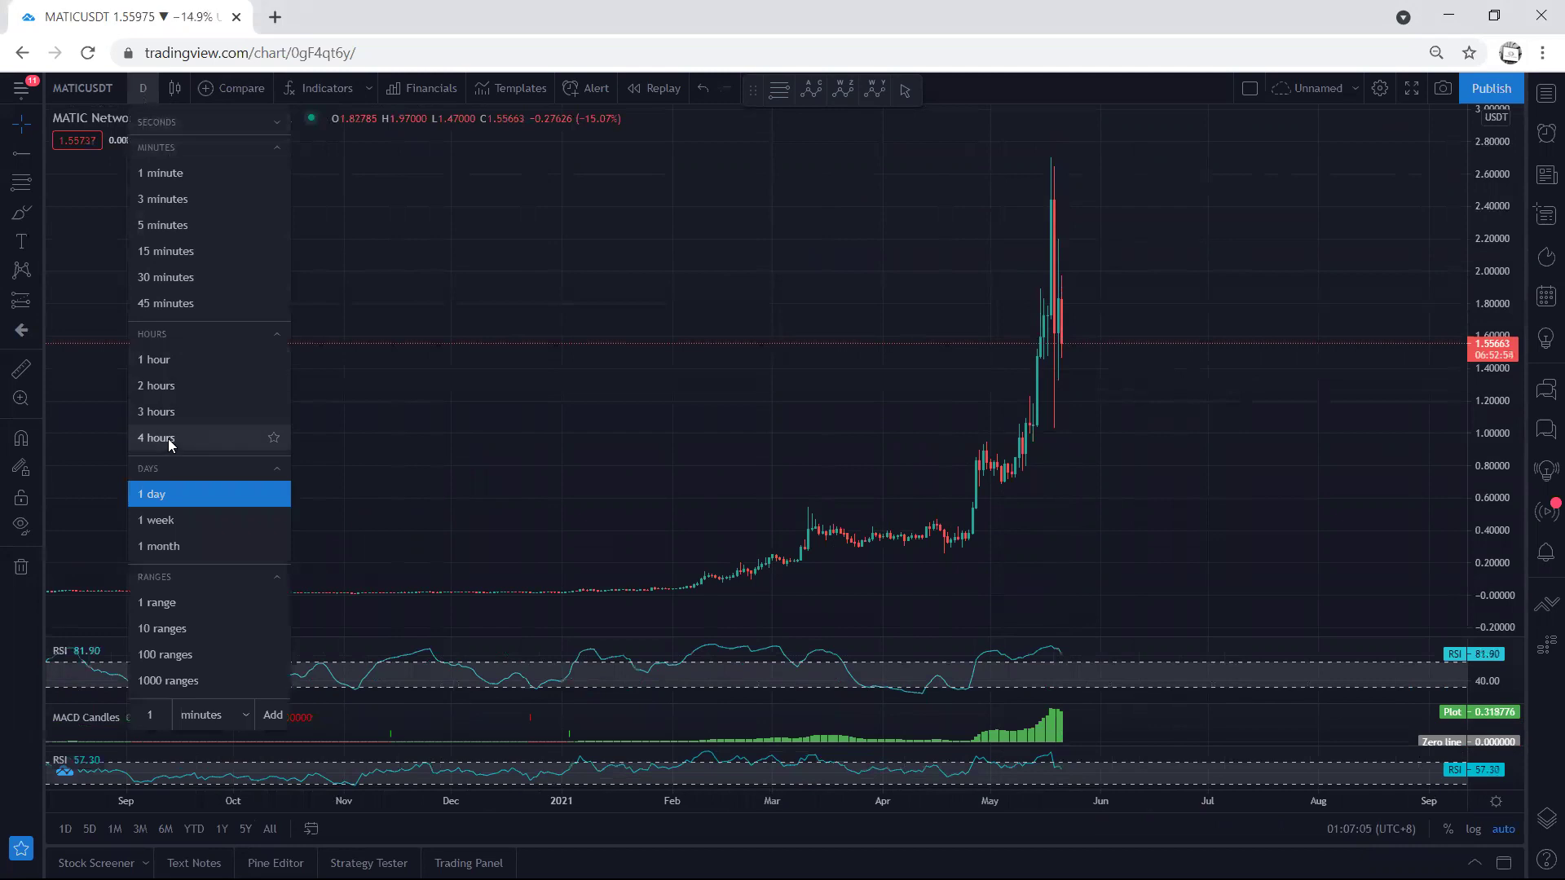
left_click(168, 438)
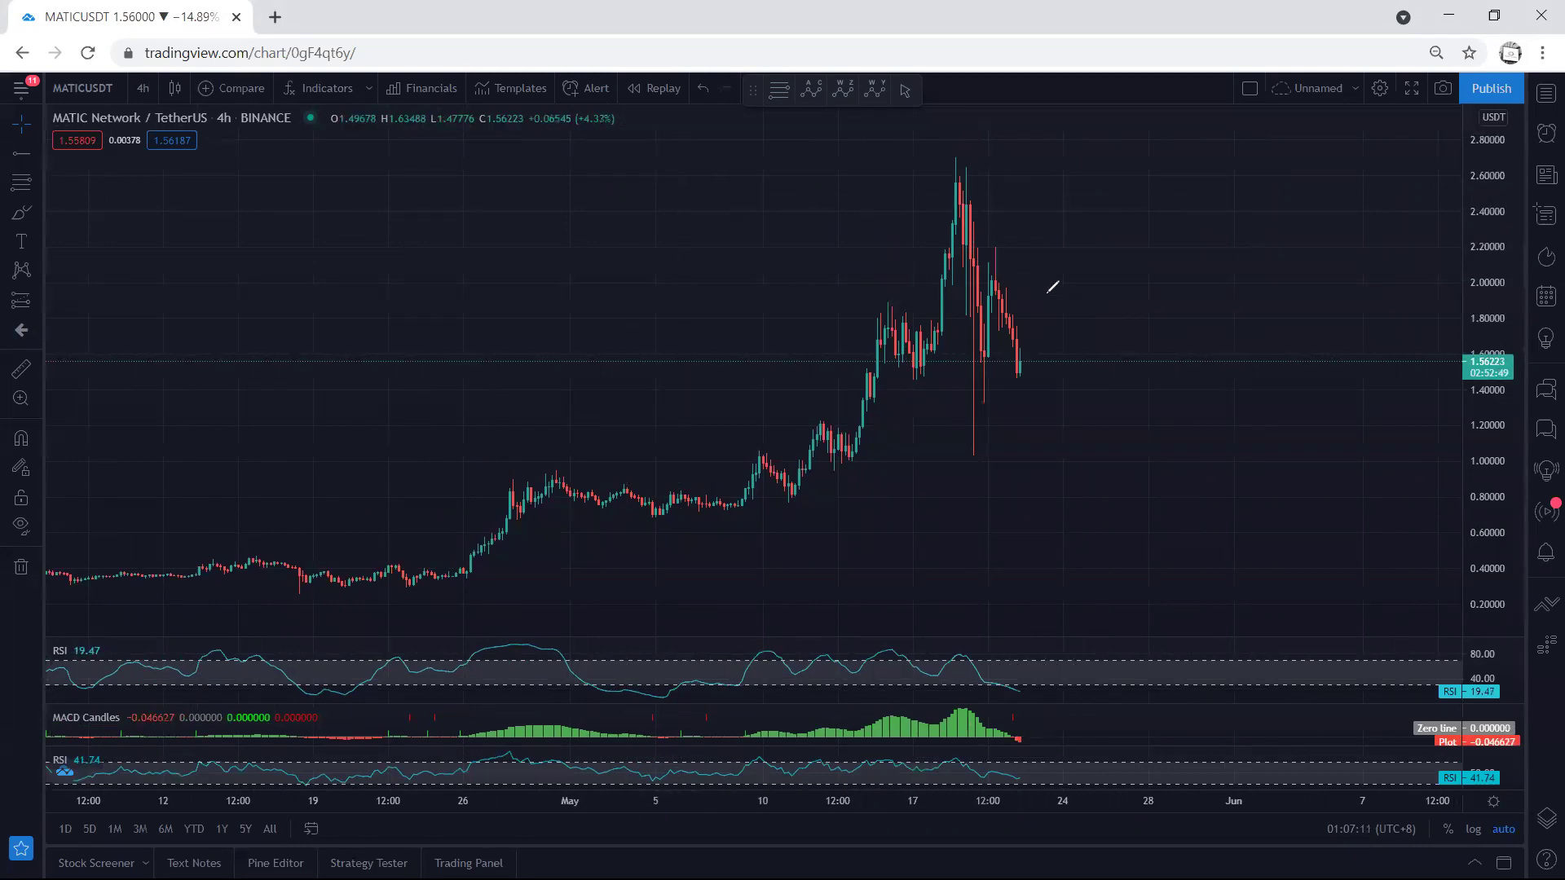
left_click_drag(992, 277, 1009, 346)
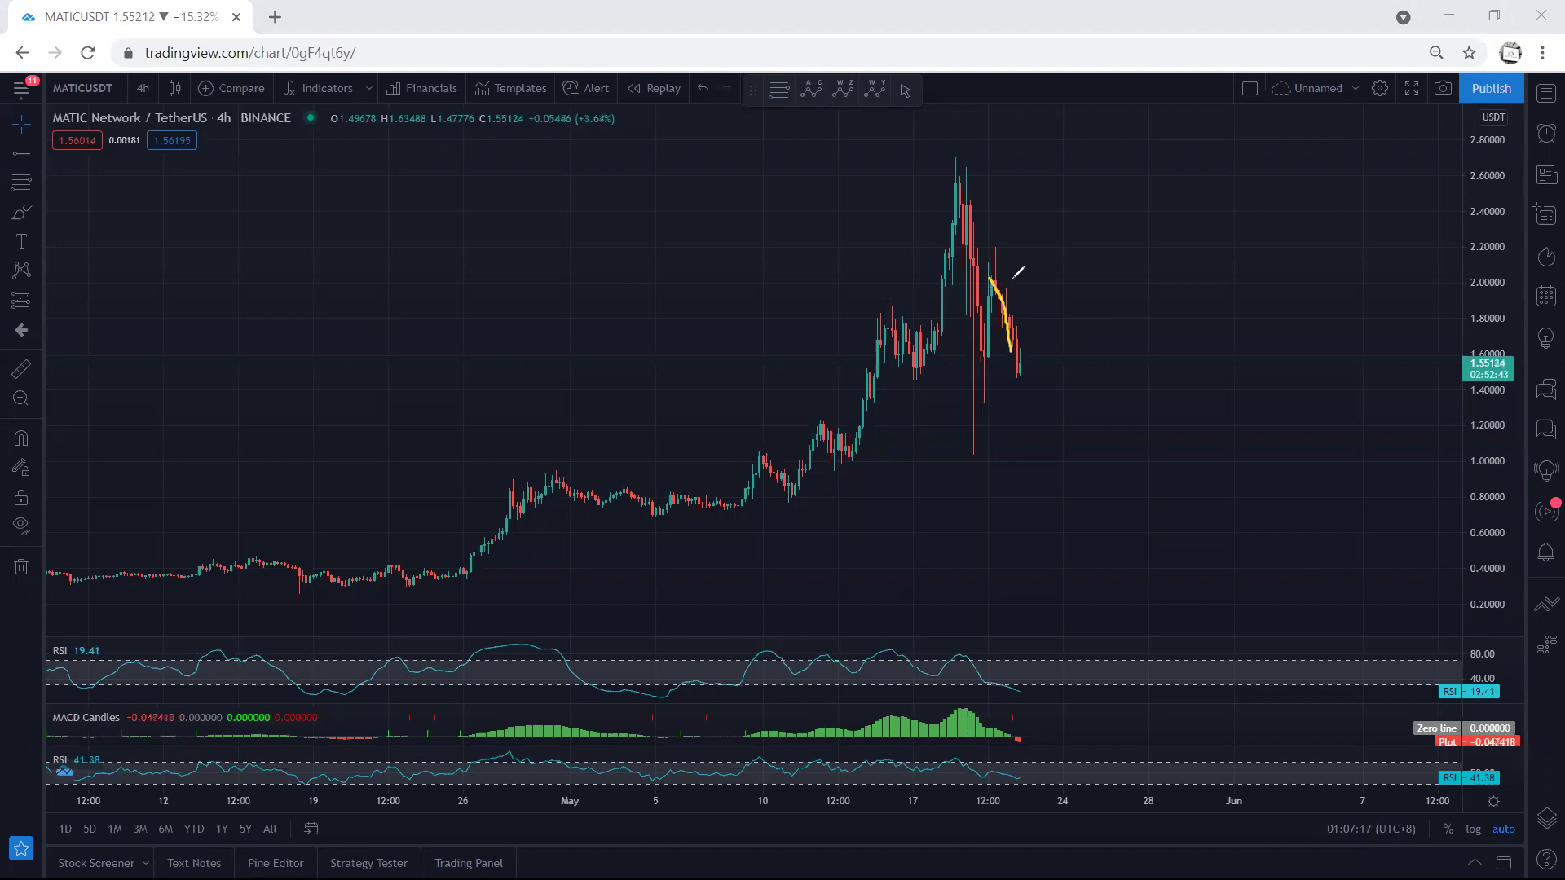
key("ctrl+z")
mouse_move(970, 217)
left_mouse_down()
mouse_move(986, 359)
mouse_move(993, 269)
mouse_move(1031, 357)
mouse_move(1054, 257)
mouse_move(1004, 267)
left_mouse_up()
left_click_drag(974, 366, 1020, 372)
mouse_move(1050, 269)
left_mouse_down()
mouse_move(1107, 466)
mouse_move(1110, 452)
left_mouse_up()
left_click_drag(1106, 467, 1098, 453)
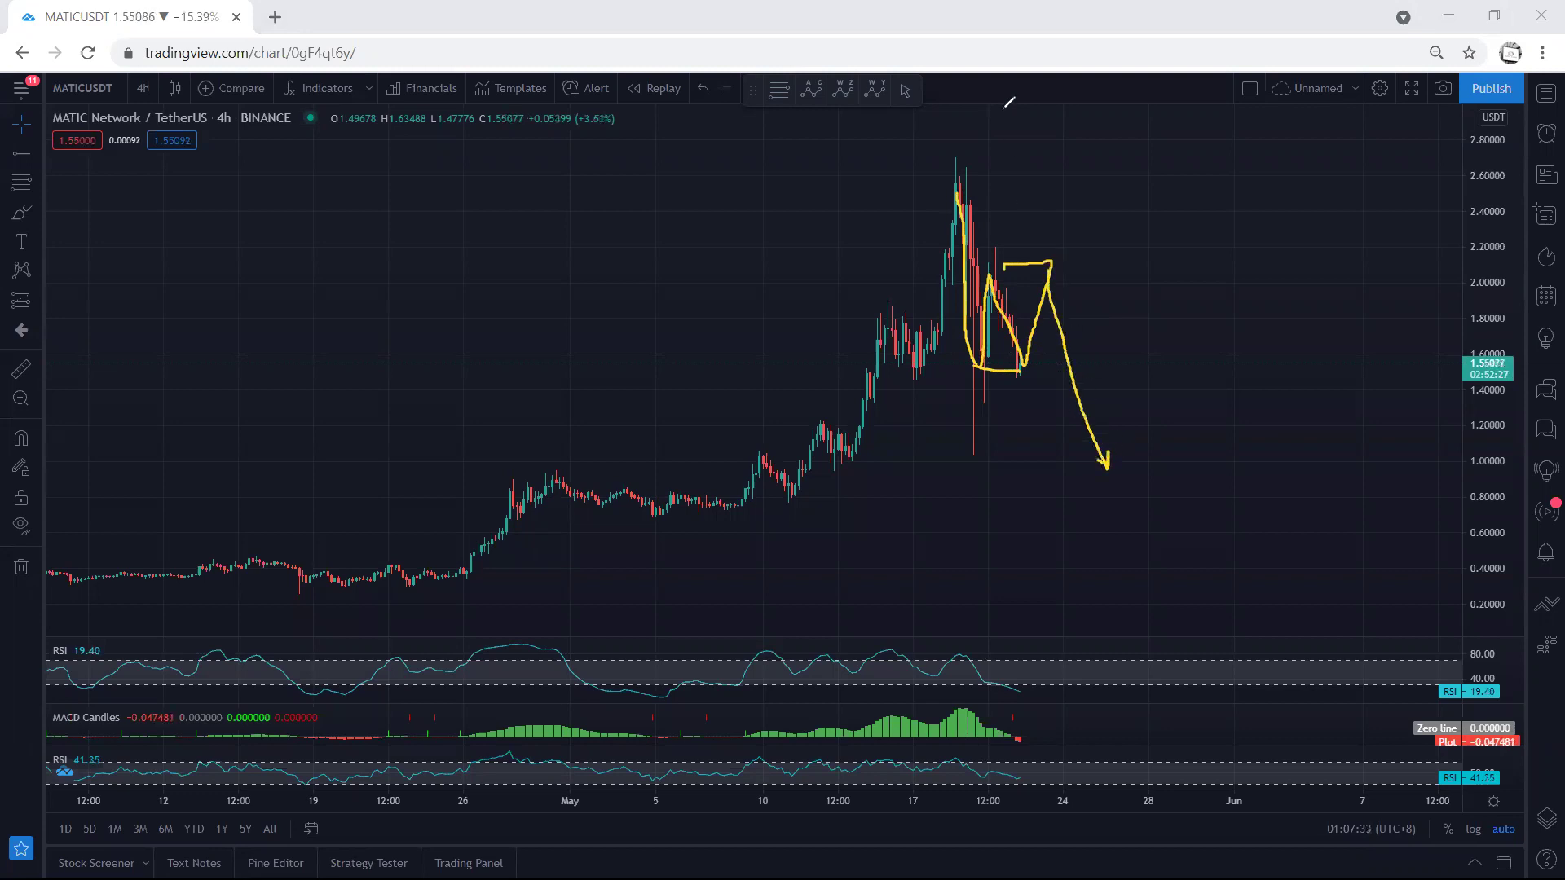
key("Escape")
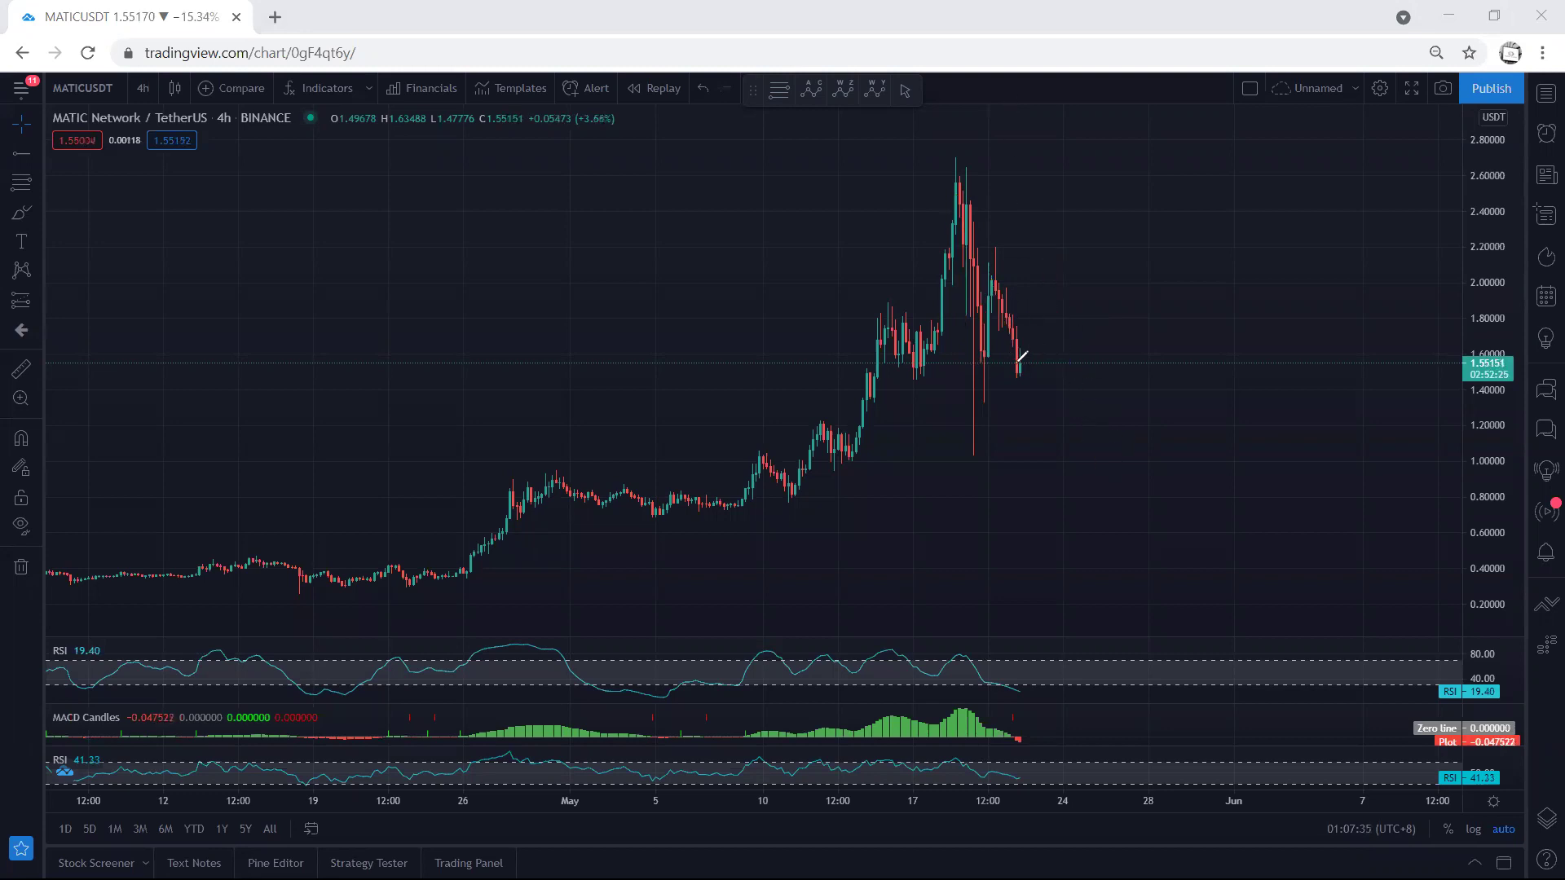
Step: Sketch a rising curve with a loop and two horizontal level lines, then erase them
mouse_move(1016, 374)
left_mouse_down()
mouse_move(1033, 331)
mouse_move(1052, 446)
mouse_move(1031, 440)
left_mouse_up()
mouse_move(1016, 359)
left_mouse_down()
mouse_move(1025, 341)
mouse_move(1050, 441)
left_mouse_up()
left_click_drag(951, 451, 994, 453)
mouse_move(959, 403)
left_mouse_down()
mouse_move(990, 403)
mouse_move(1092, 330)
mouse_move(1125, 222)
mouse_move(1135, 253)
left_mouse_up()
key("e")
Step: Sketch alternate paths, including a drop toward 1.0 and a zigzag toward 1.2, then clear them
mouse_move(1016, 370)
left_mouse_down()
mouse_move(1056, 256)
mouse_move(1005, 259)
mouse_move(994, 356)
mouse_move(1017, 368)
left_mouse_up()
left_click_drag(1057, 274, 1100, 447)
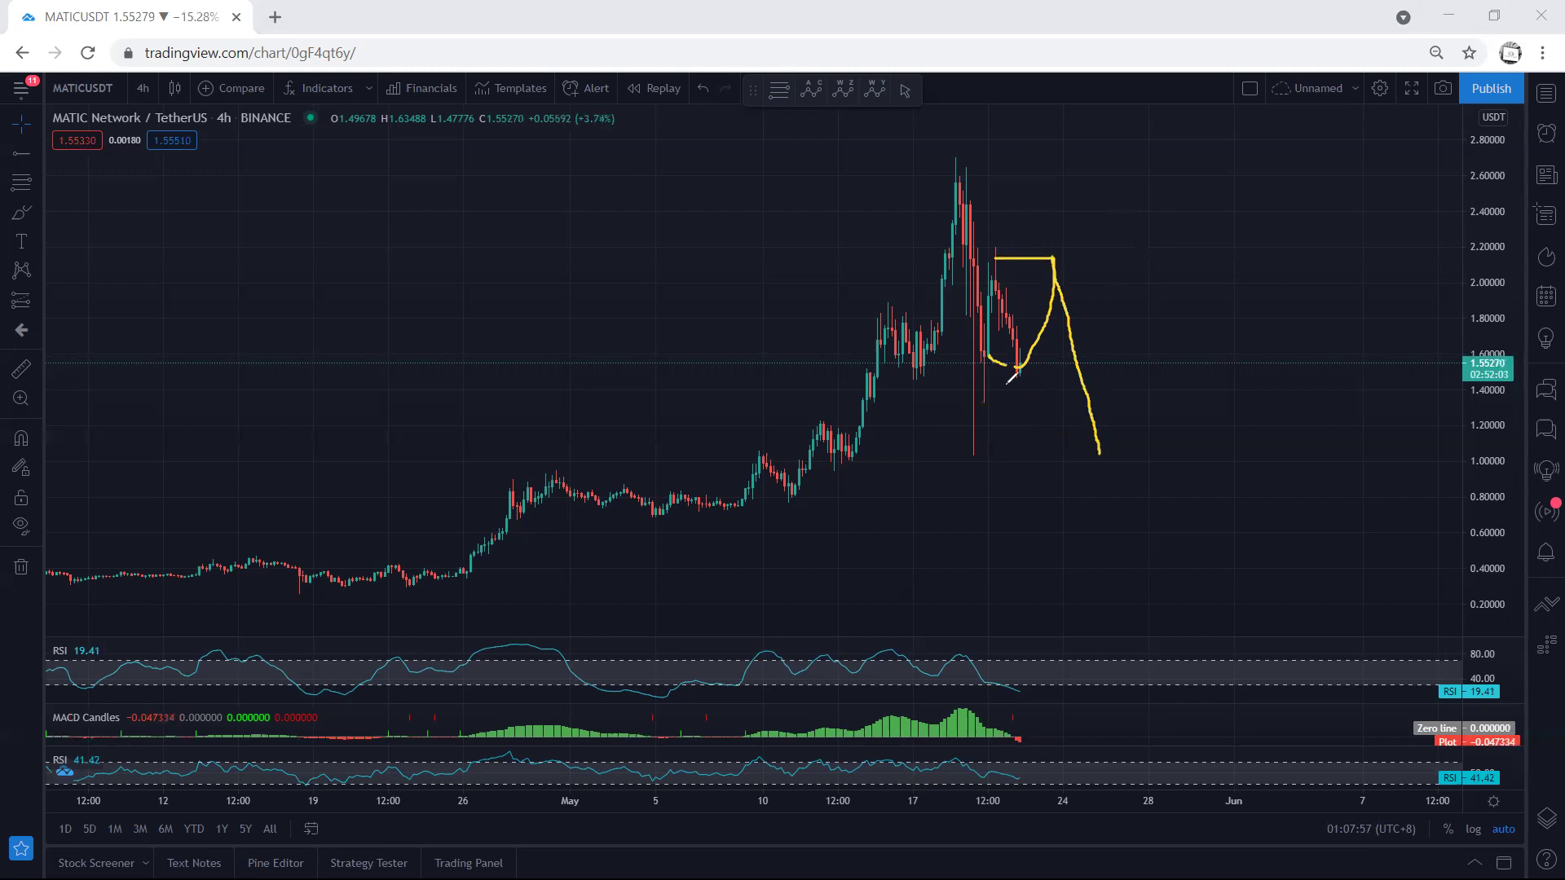
mouse_move(982, 371)
left_mouse_down()
mouse_move(1031, 373)
mouse_move(1077, 339)
mouse_move(1019, 222)
mouse_move(966, 289)
mouse_move(1020, 372)
left_mouse_up()
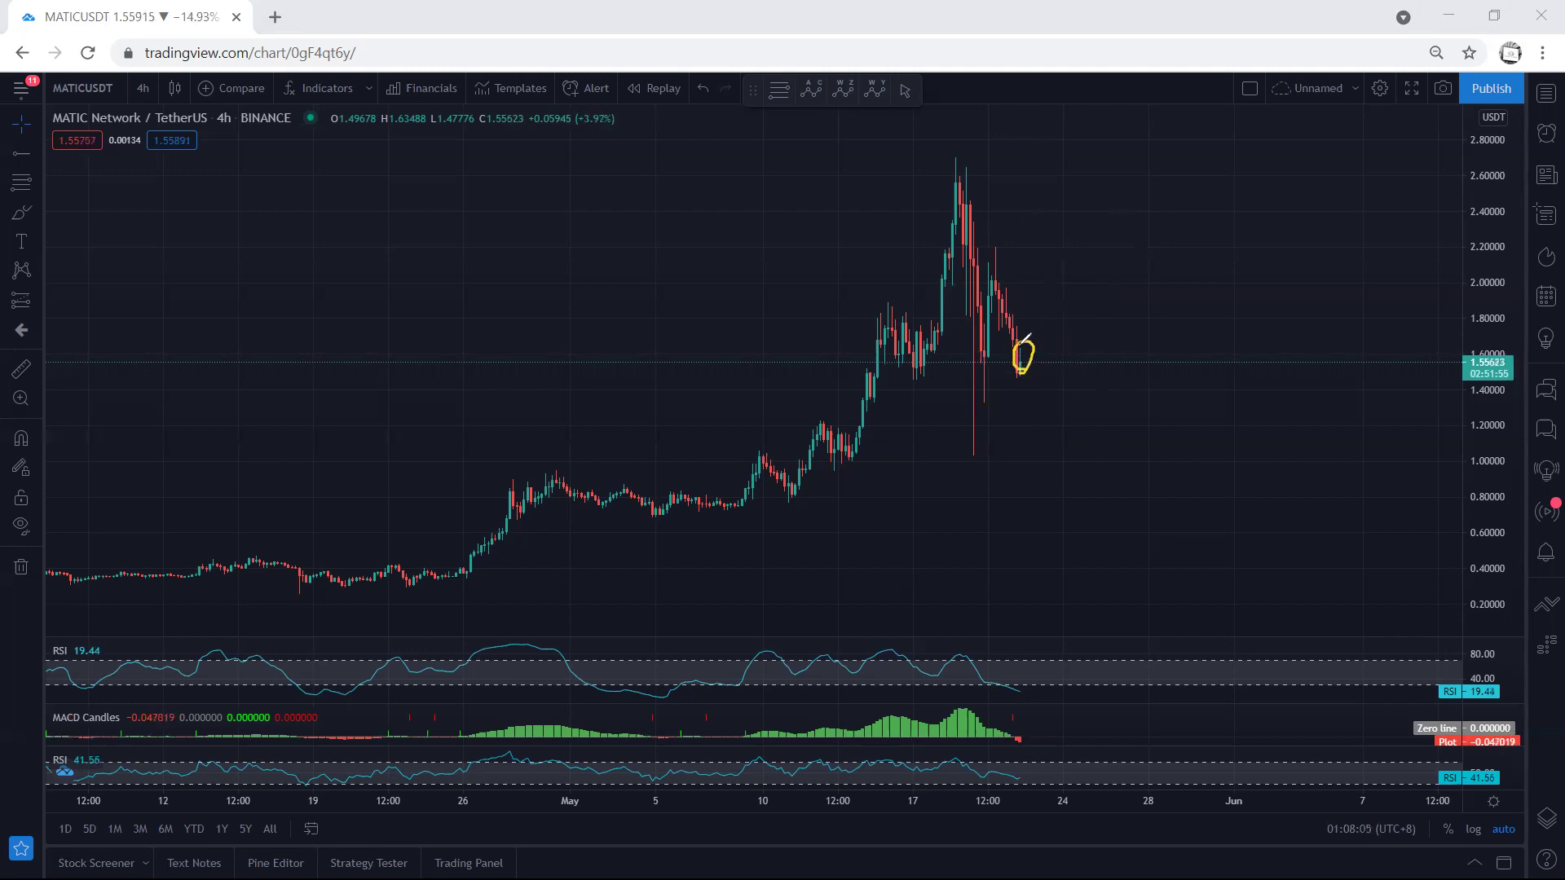
mouse_move(1020, 364)
left_mouse_down()
mouse_move(1039, 258)
mouse_move(1046, 282)
left_mouse_up()
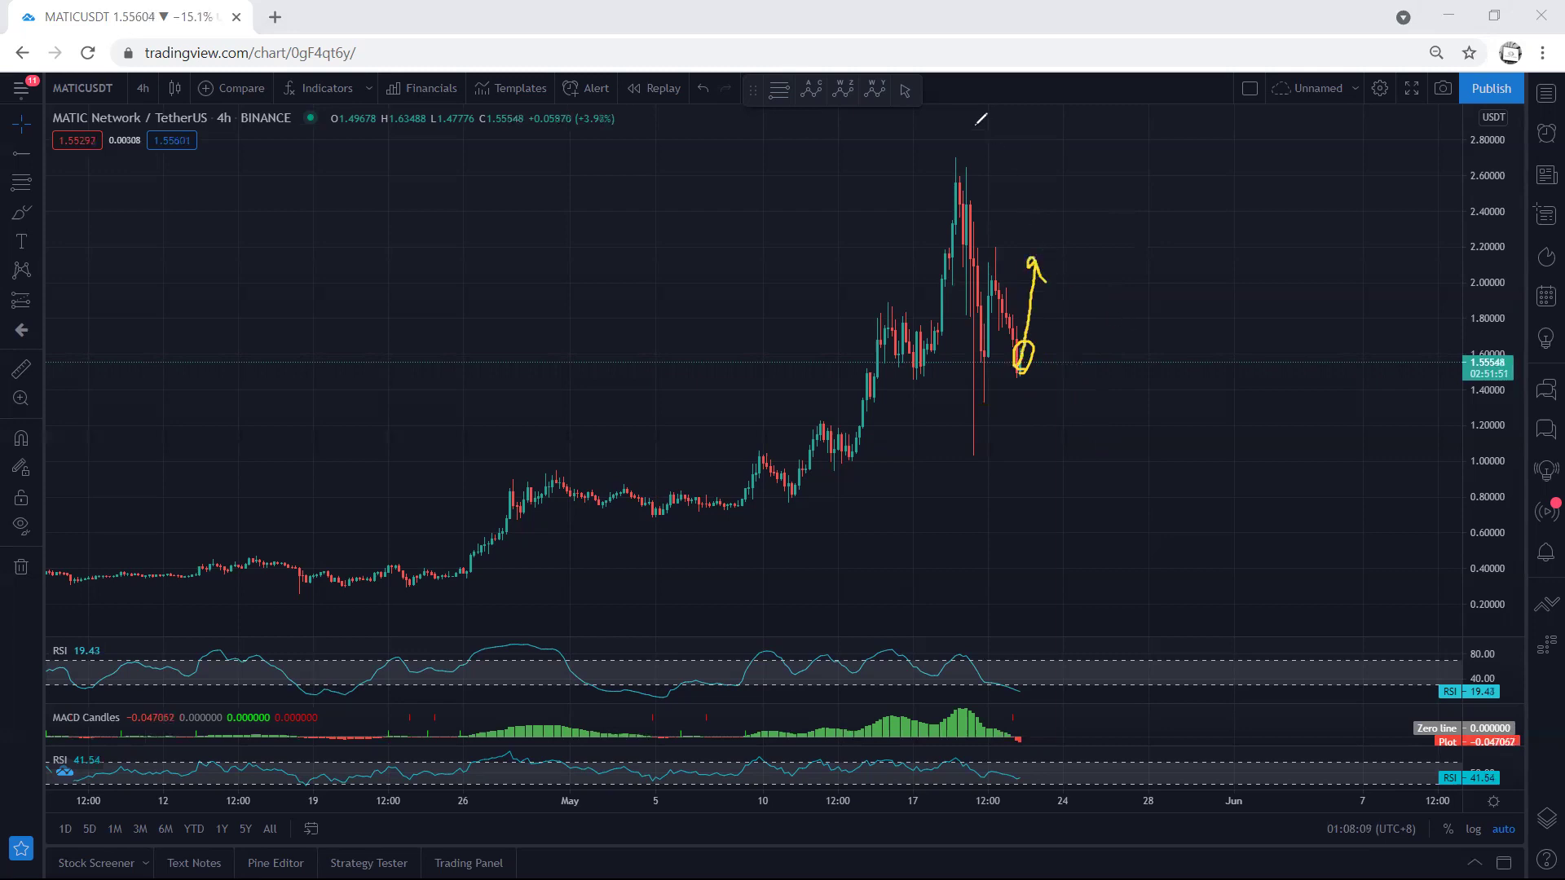
mouse_move(1021, 367)
left_mouse_down()
mouse_move(1044, 329)
mouse_move(1076, 434)
mouse_move(1080, 421)
left_mouse_up()
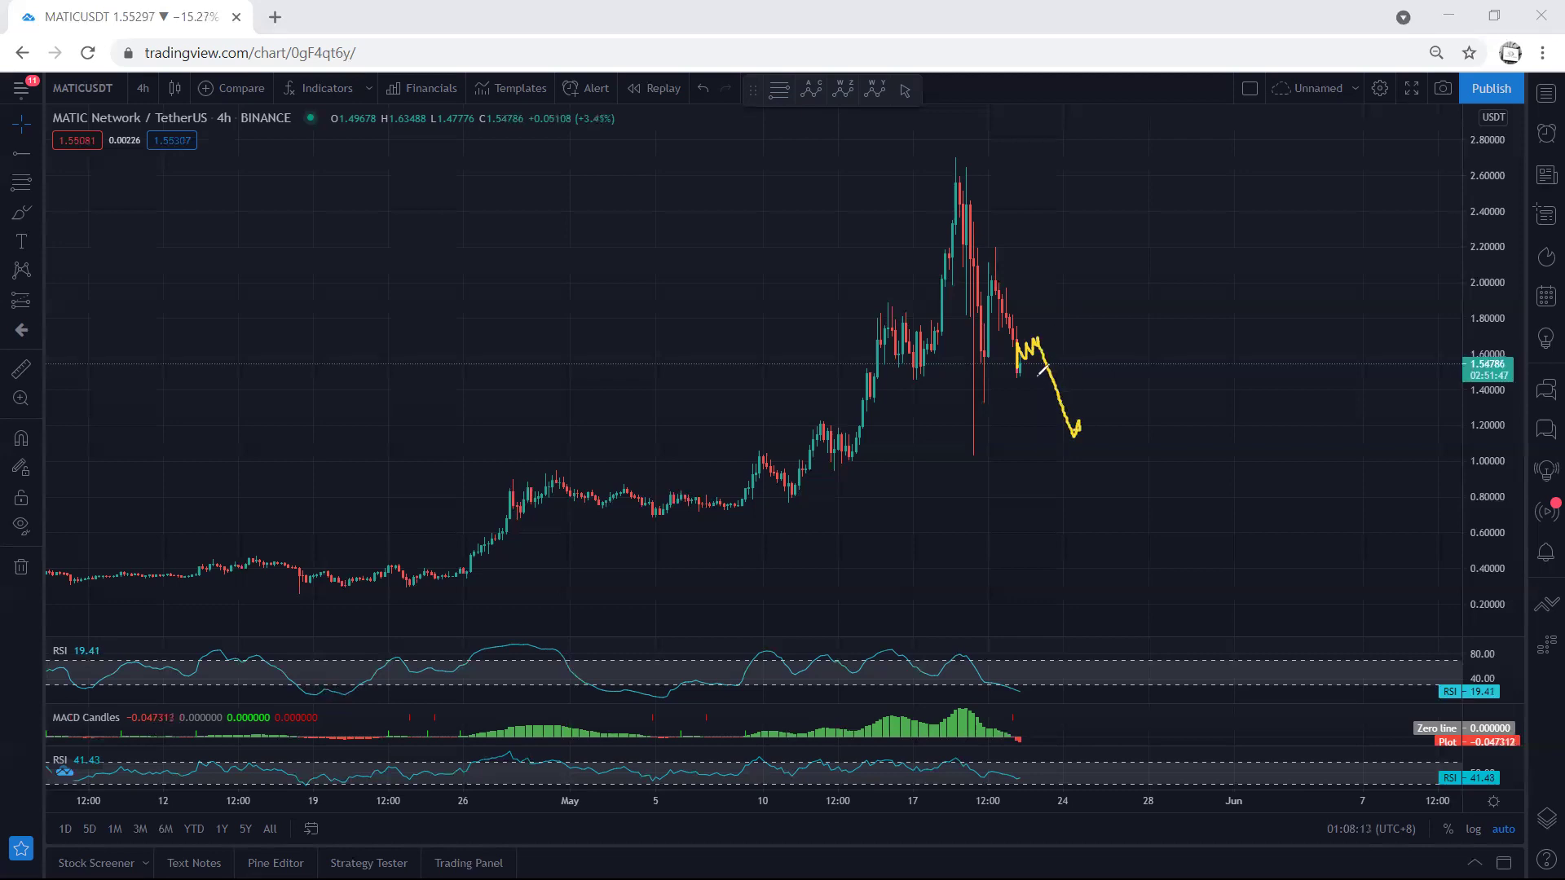
mouse_move(975, 366)
left_mouse_down()
mouse_move(1009, 372)
mouse_move(1049, 316)
mouse_move(983, 277)
mouse_move(979, 359)
left_mouse_up()
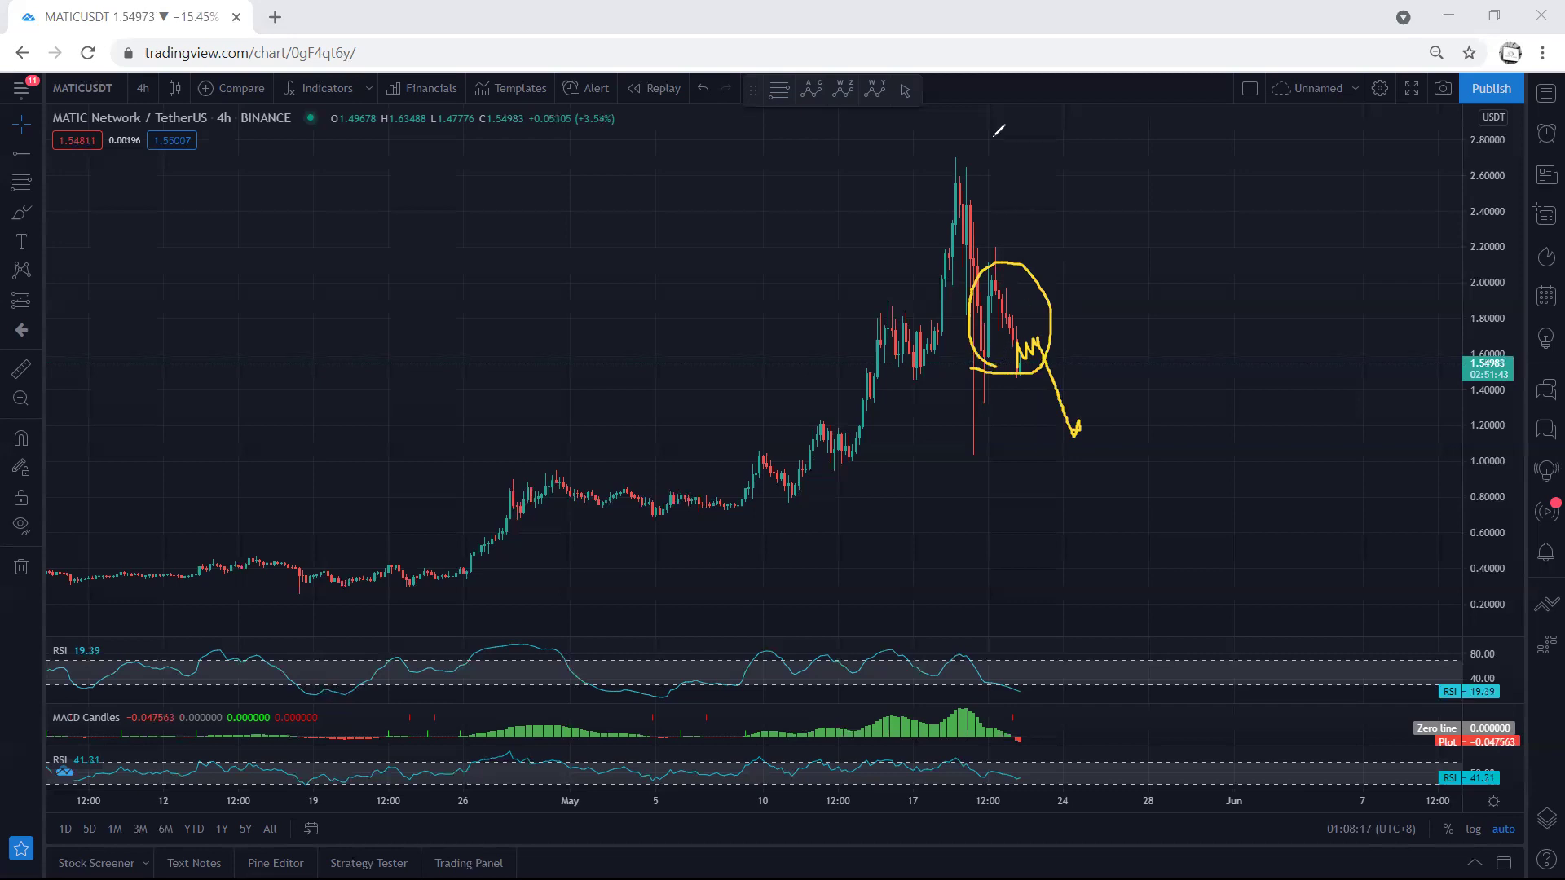
key("Escape")
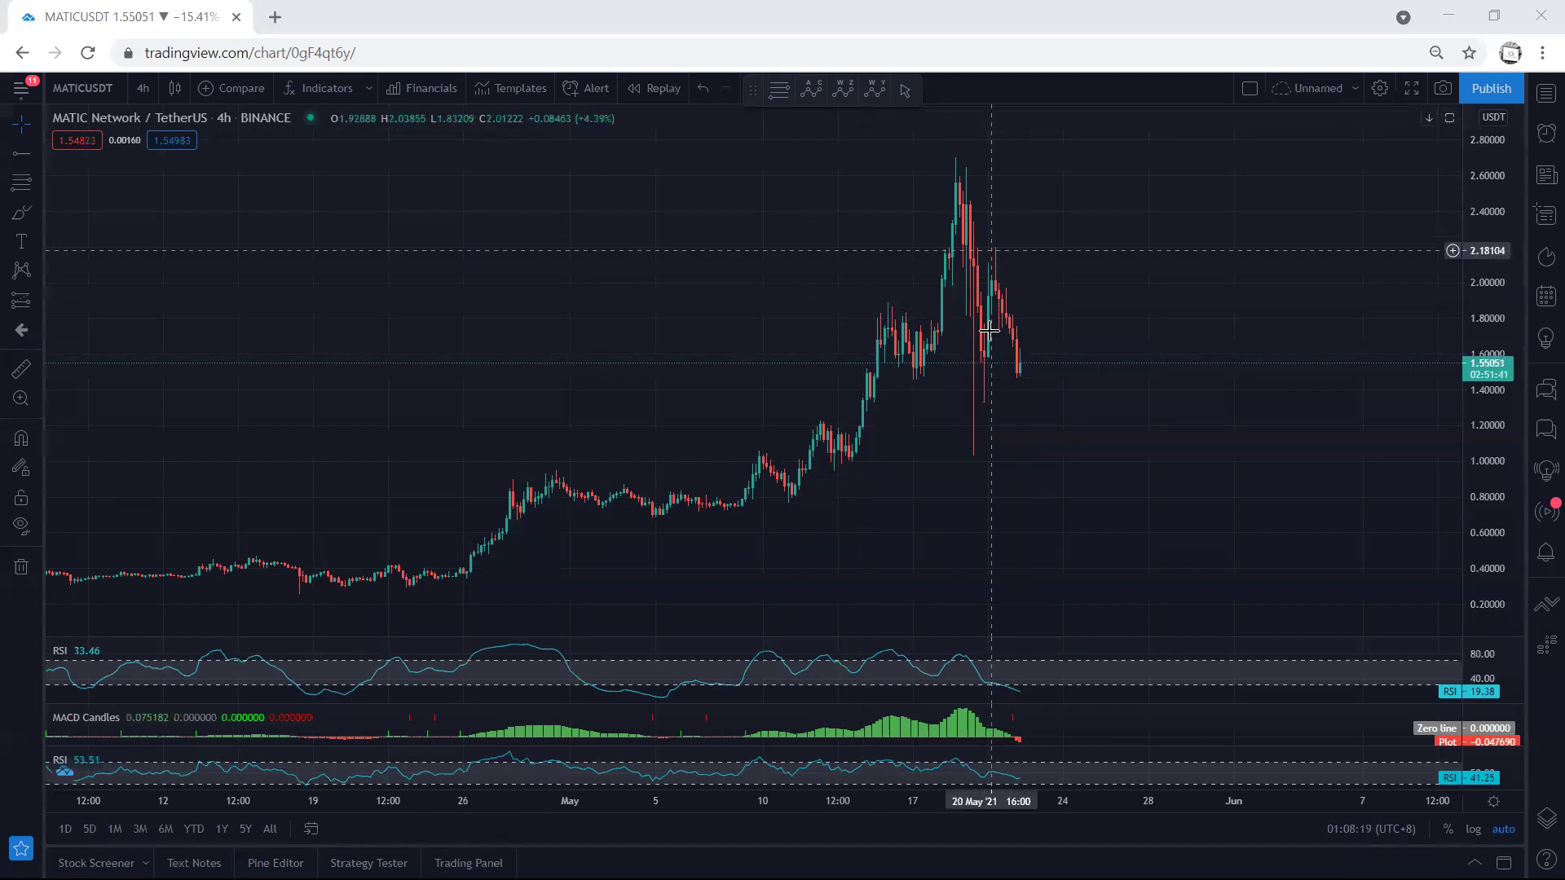
Step: Switch to 1-hour candles, sketch a boxed zigzag over the recent swings, then erase it
left_click(153, 93)
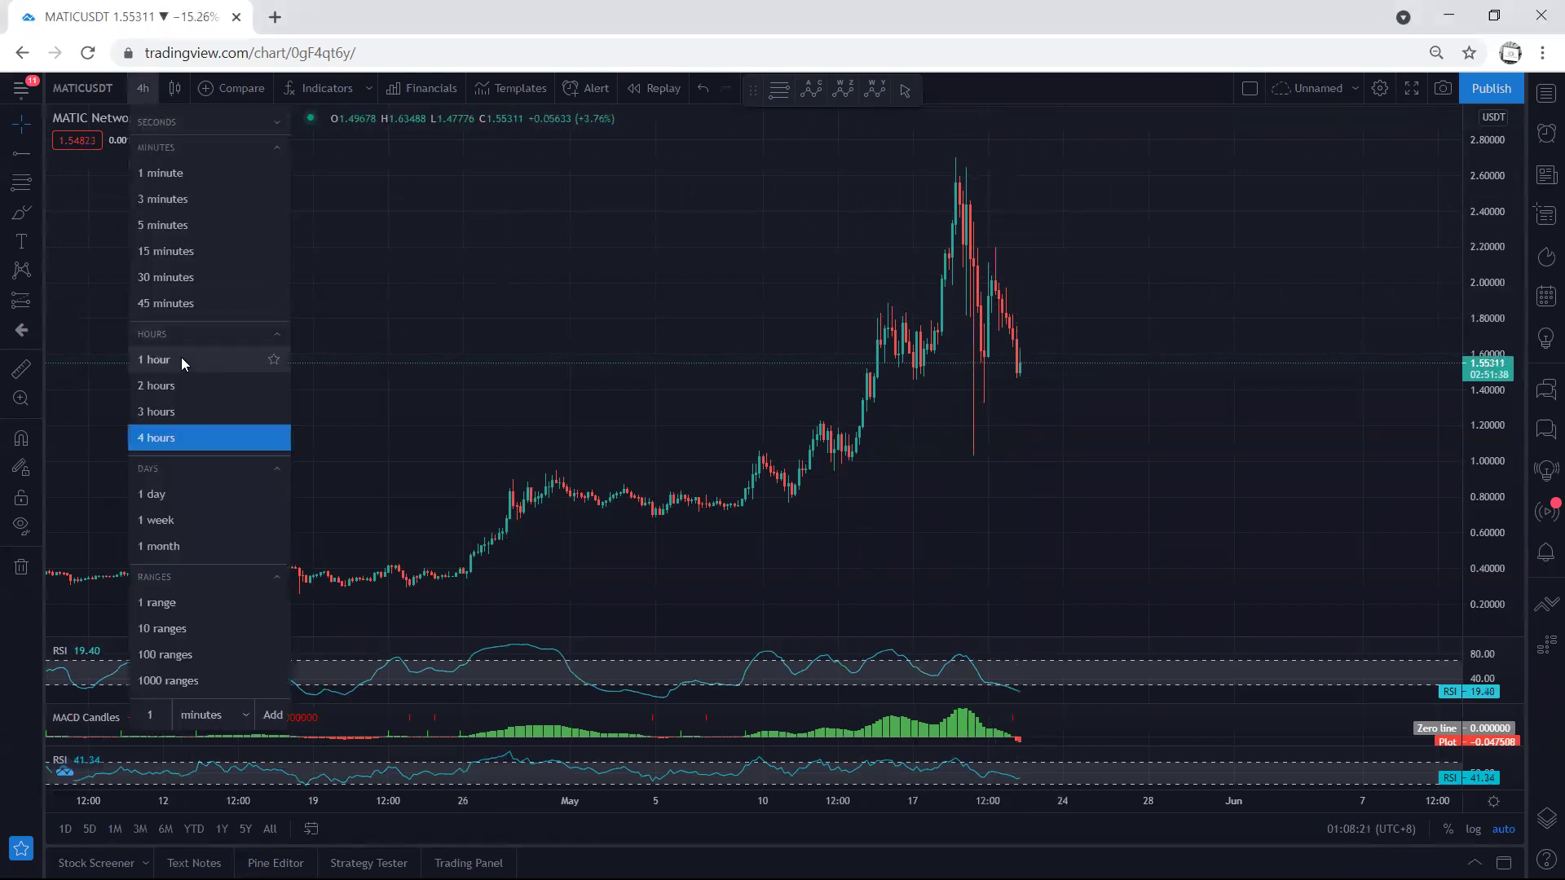
left_click(181, 357)
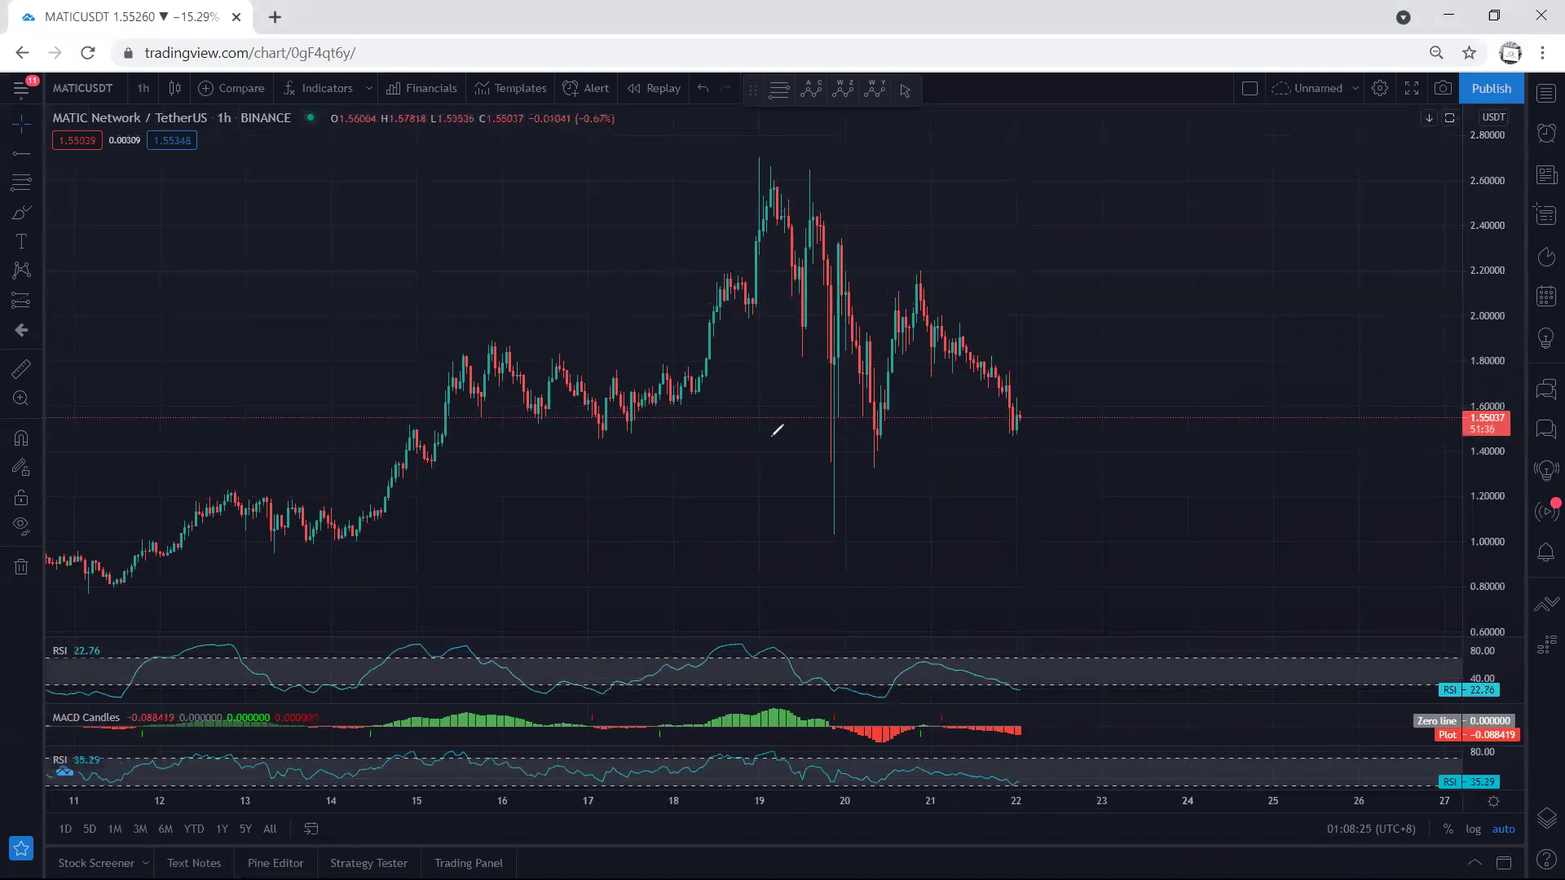
left_click_drag(823, 530, 846, 243)
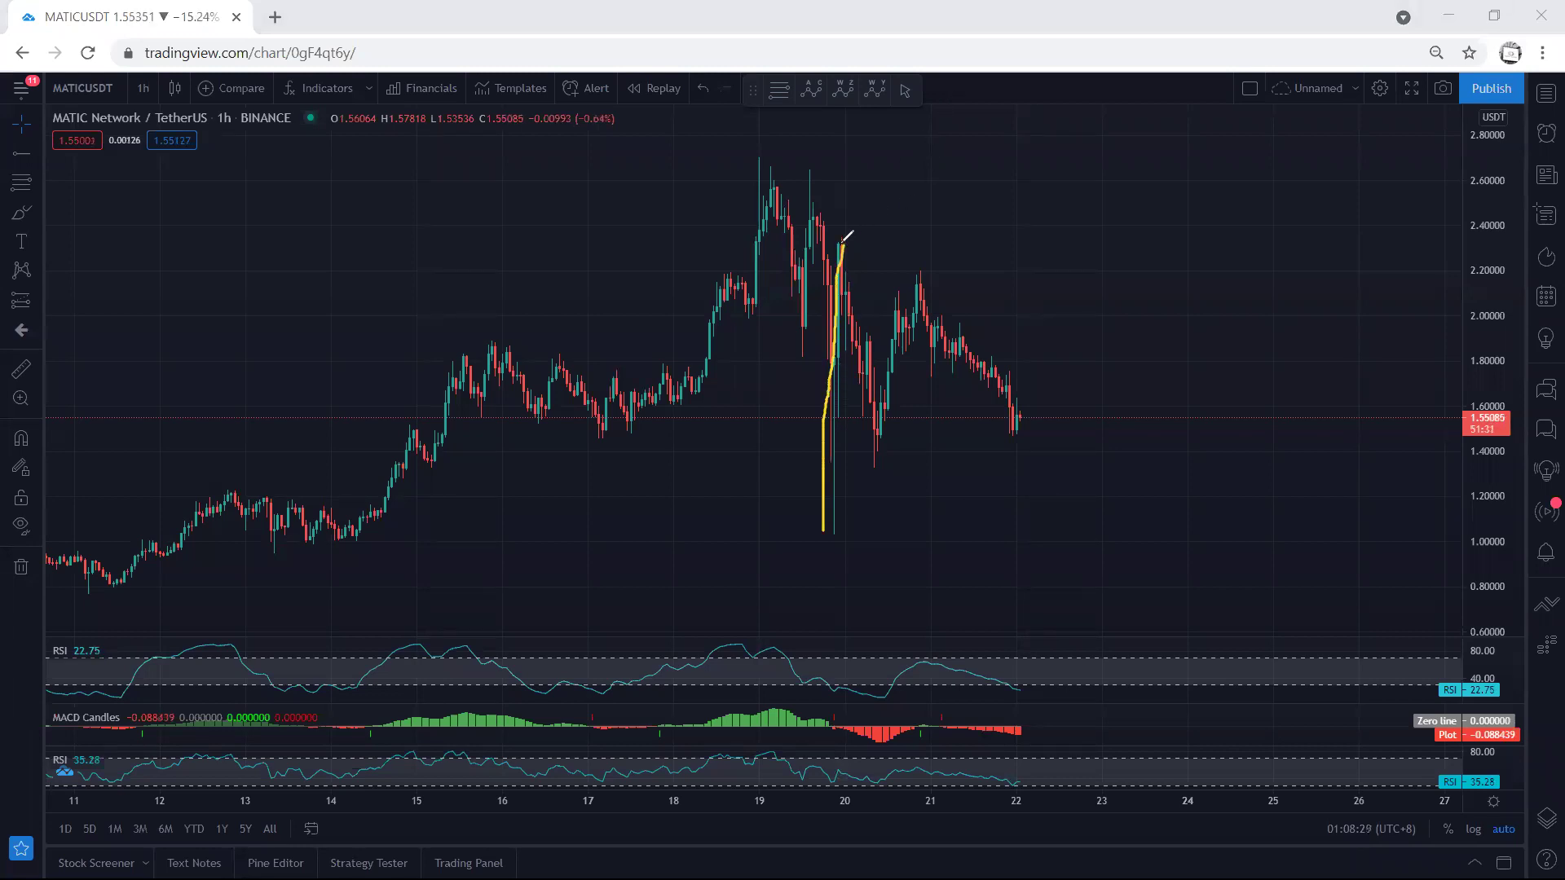
mouse_move(843, 246)
left_mouse_down()
mouse_move(873, 430)
mouse_move(906, 316)
mouse_move(993, 431)
left_mouse_up()
left_click_drag(841, 249, 911, 274)
mouse_move(868, 462)
left_mouse_down()
mouse_move(1009, 439)
mouse_move(1036, 382)
mouse_move(1046, 248)
mouse_move(851, 244)
left_mouse_up()
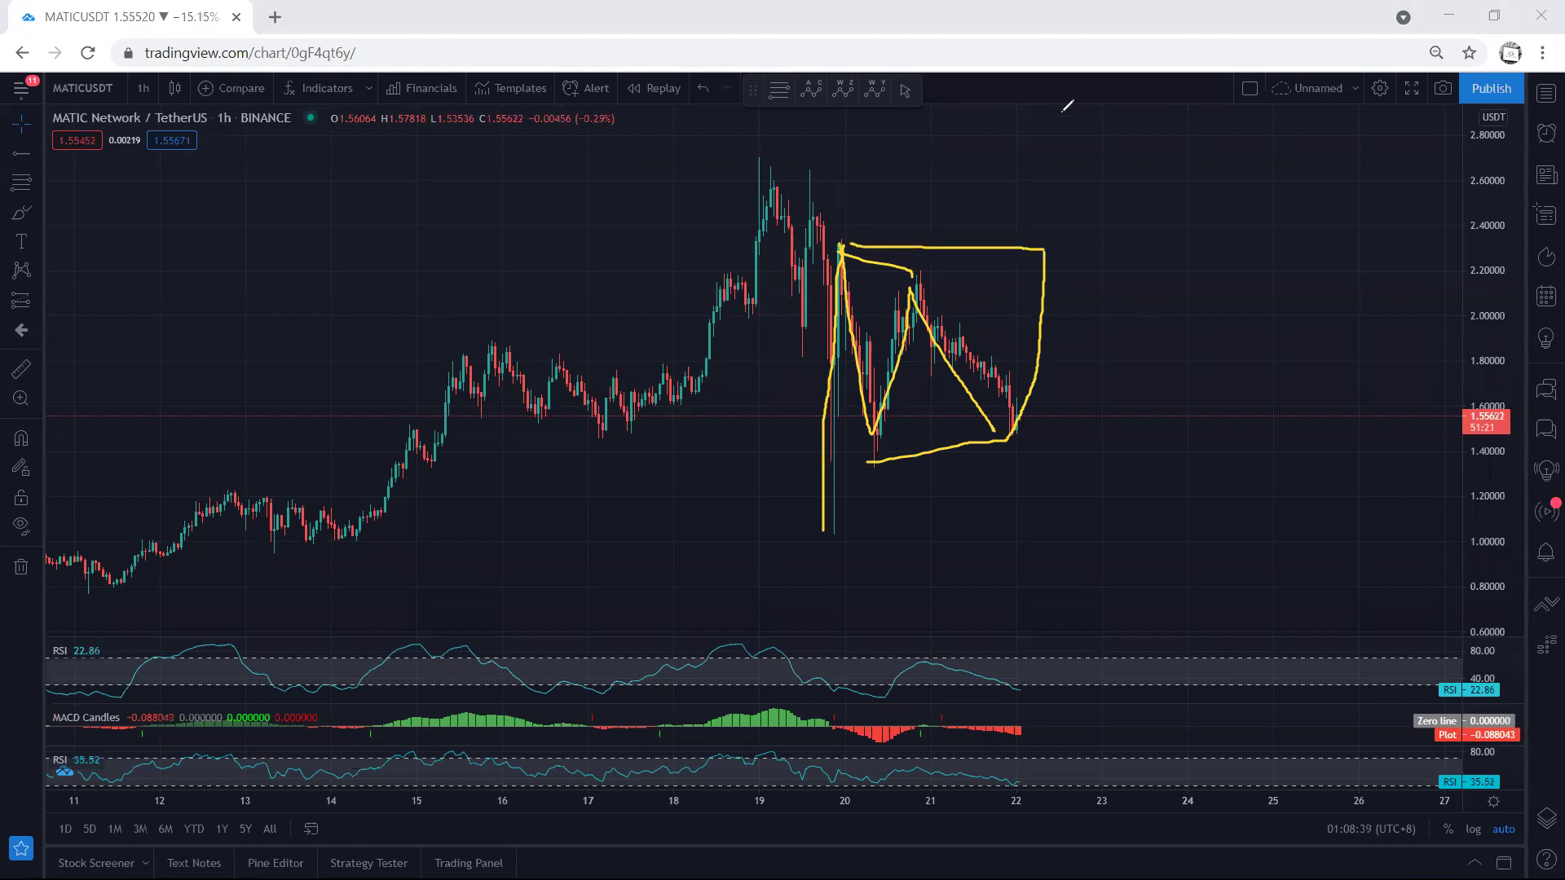
key("e")
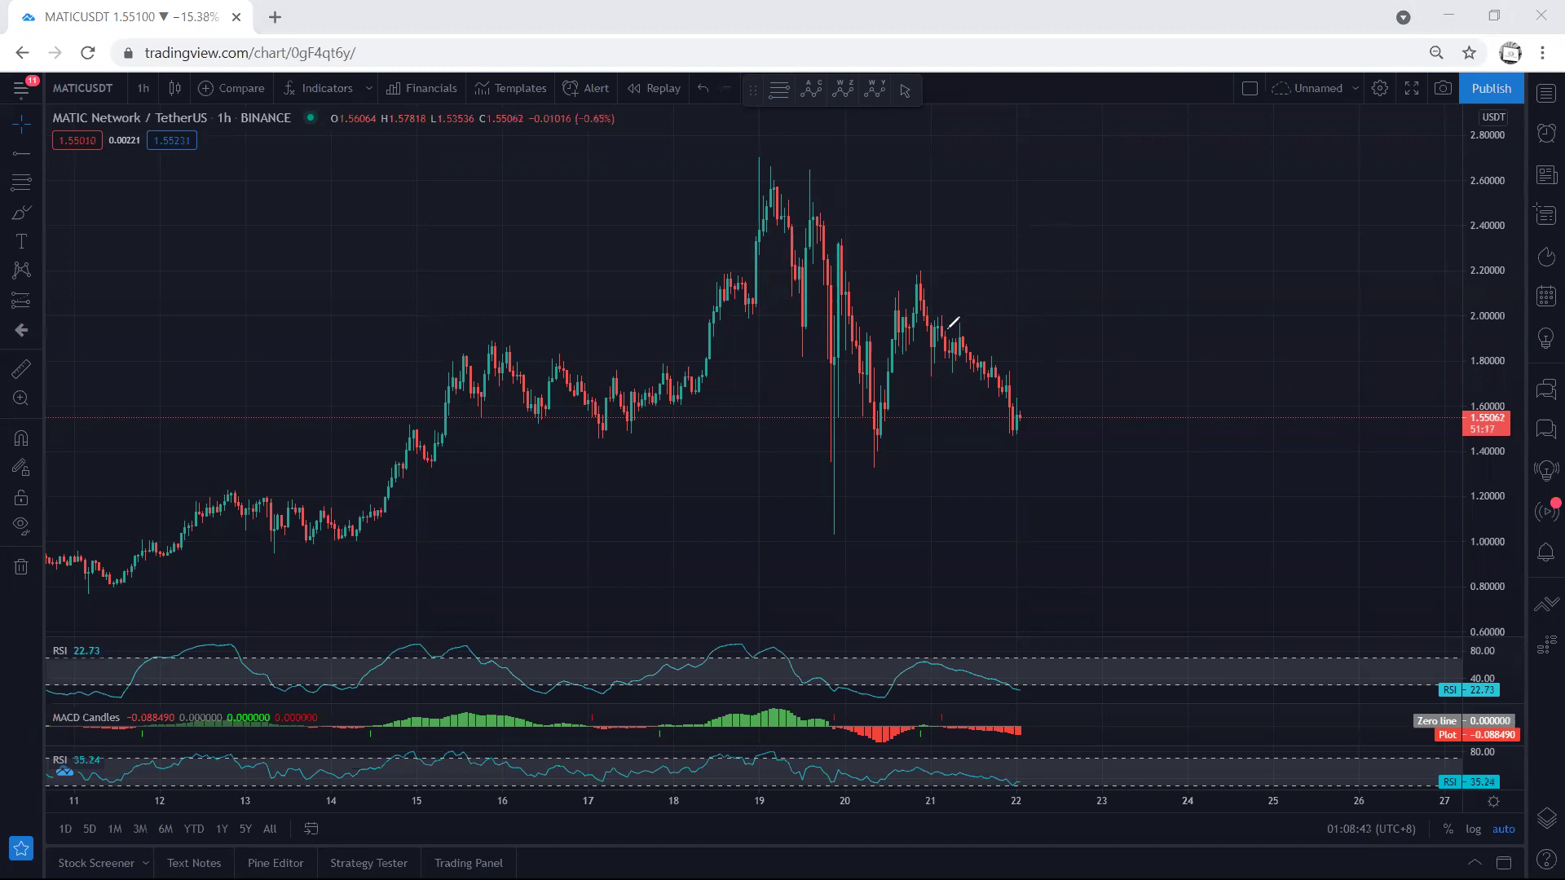
Step: Sketch a rising path with level lines at the 20th lows and 21st highs, then erase everything
left_click_drag(909, 171, 906, 245)
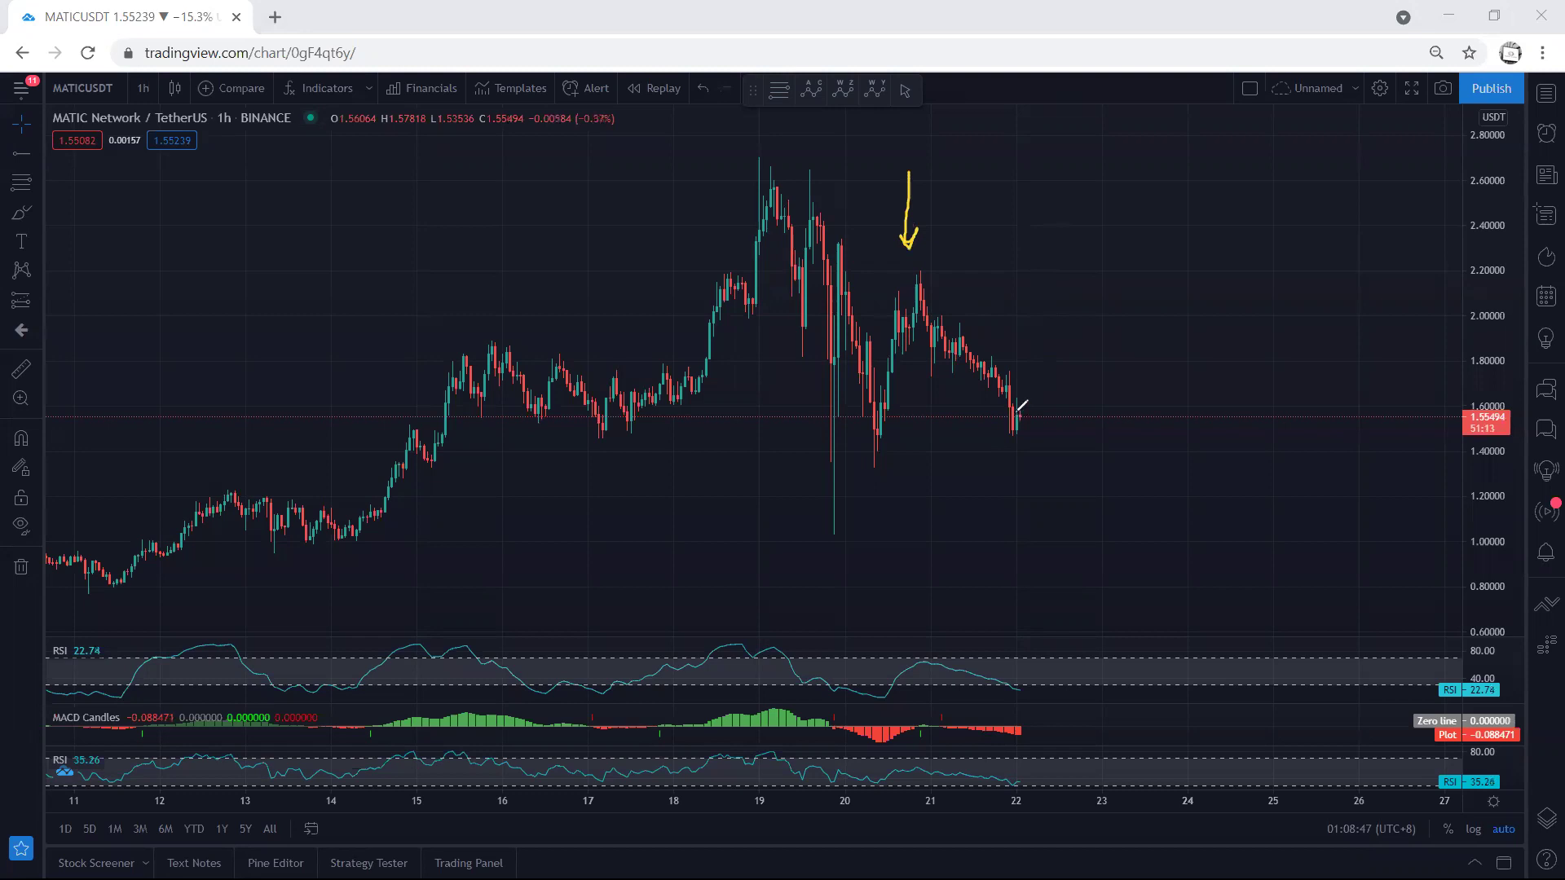
key("ctrl+z")
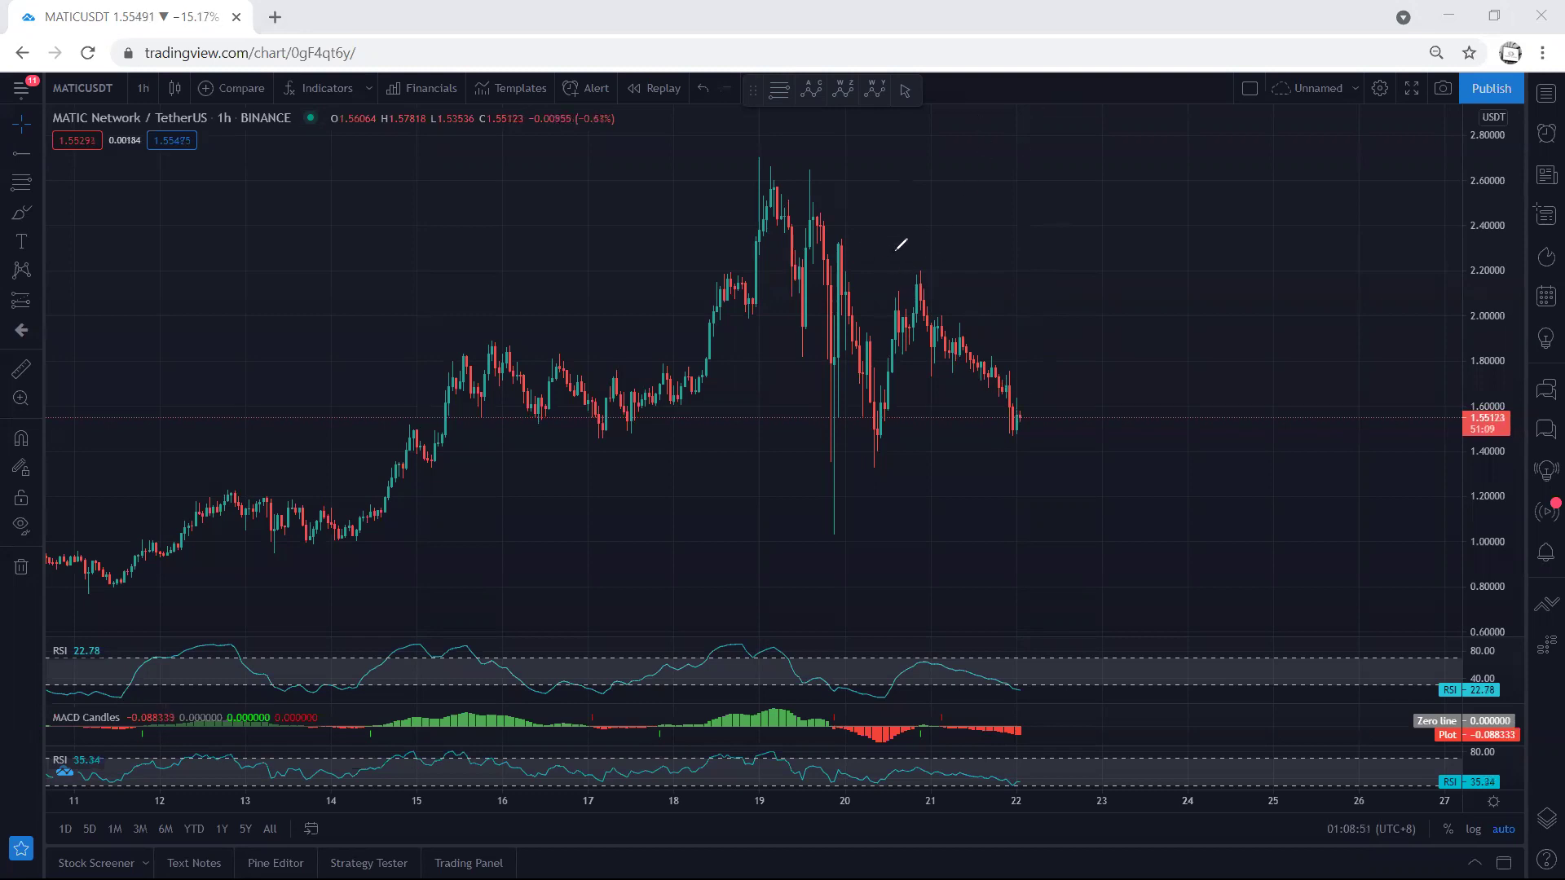
left_click_drag(1003, 432, 1051, 284)
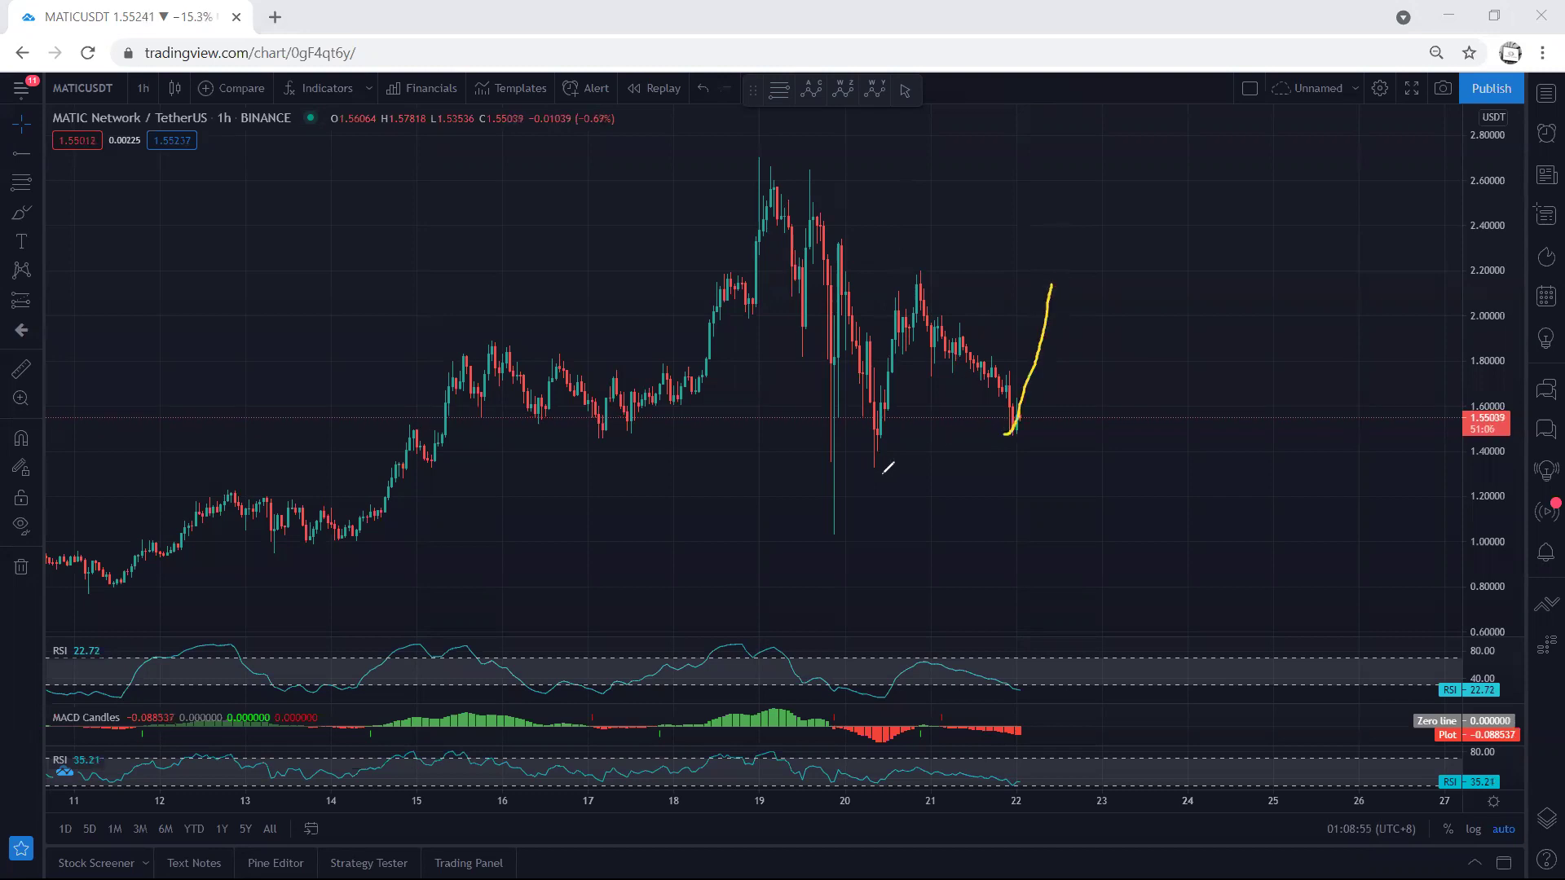
mouse_move(887, 465)
left_mouse_down()
mouse_move(848, 464)
mouse_move(888, 464)
left_mouse_up()
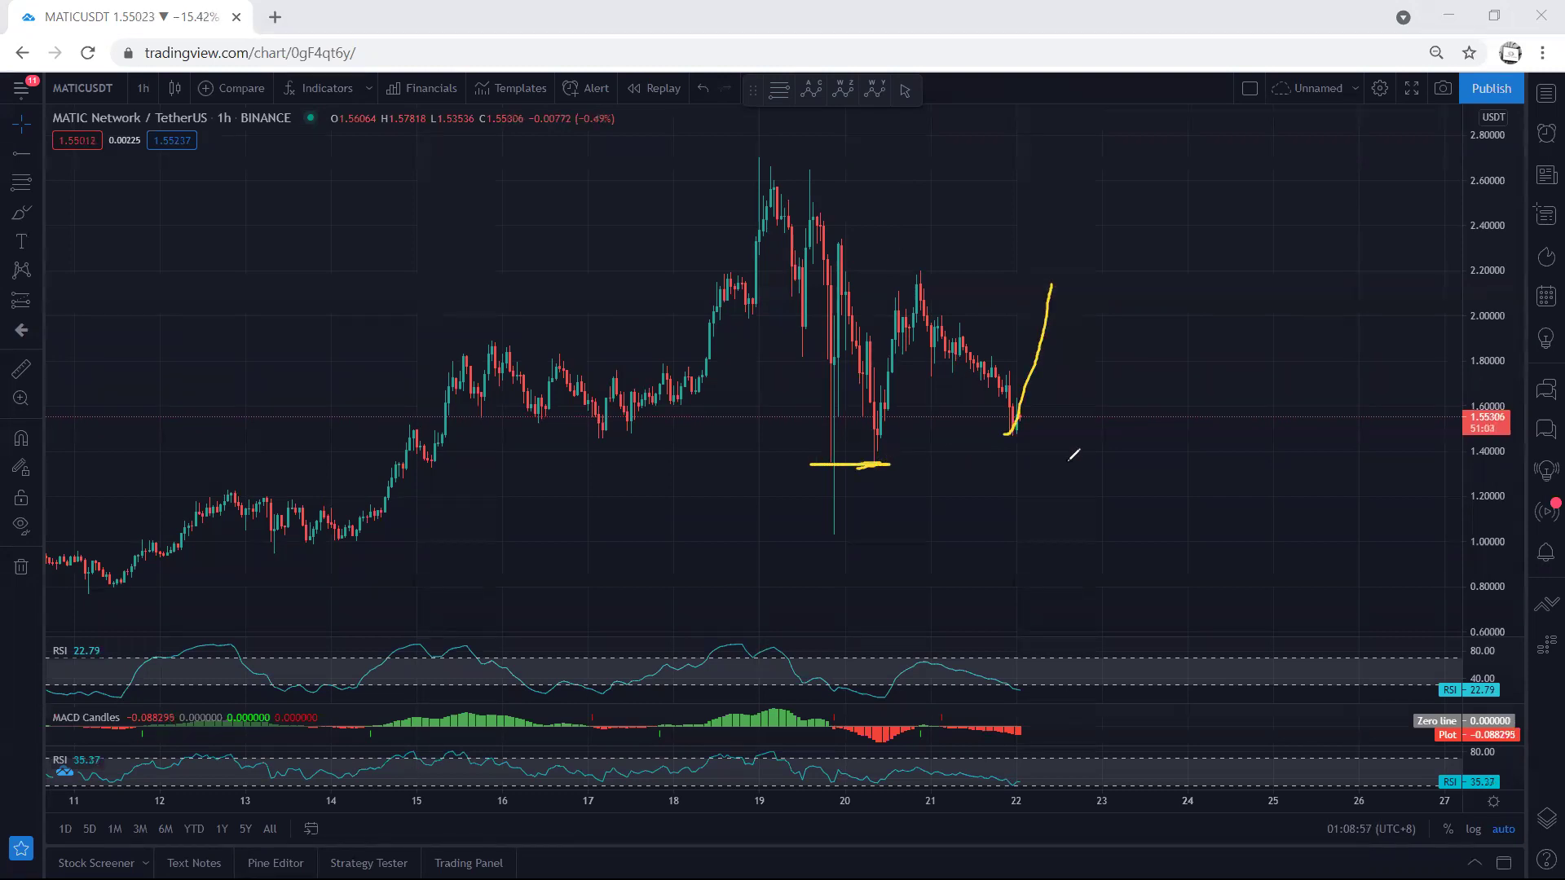
left_click_drag(1051, 283, 1055, 270)
mouse_move(900, 265)
left_mouse_down()
mouse_move(1037, 271)
mouse_move(1077, 318)
mouse_move(1147, 516)
mouse_move(1205, 393)
mouse_move(1259, 200)
mouse_move(1255, 232)
left_mouse_up()
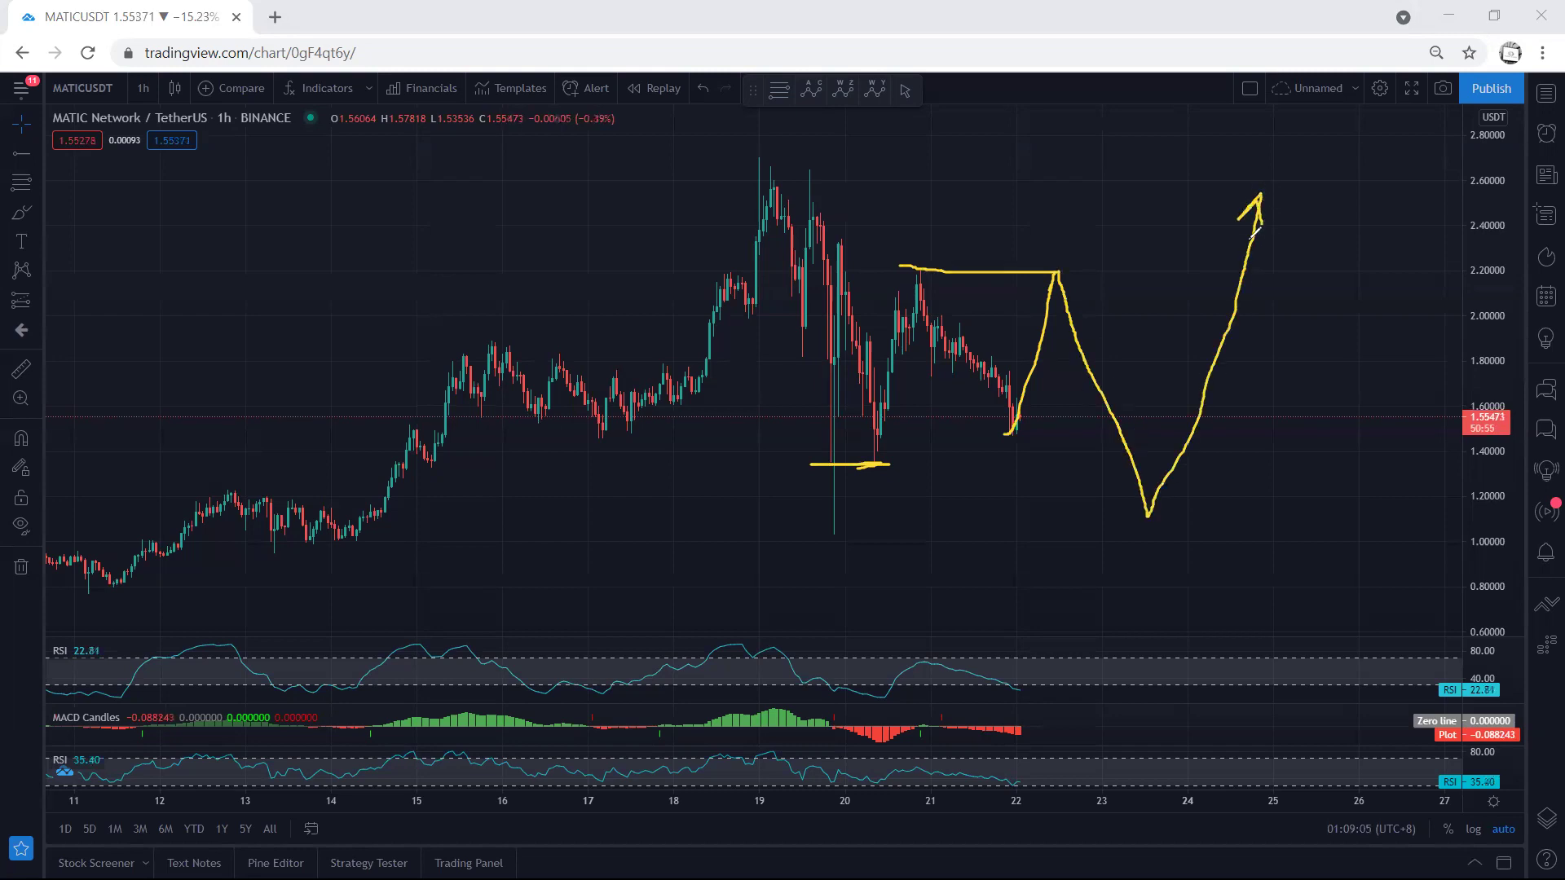
mouse_move(949, 166)
left_mouse_down()
mouse_move(953, 238)
mouse_move(936, 241)
left_mouse_up()
key("e")
Step: Sketch a downward trendline from the peak, a recent-lows line and a rising arrow, then erase them
mouse_move(1004, 432)
left_mouse_down()
mouse_move(1040, 402)
mouse_move(1026, 390)
mouse_move(1019, 424)
mouse_move(1044, 432)
mouse_move(1072, 519)
left_mouse_up()
left_click_drag(764, 200, 983, 455)
left_click_drag(791, 475, 900, 471)
mouse_move(1052, 535)
left_mouse_down()
mouse_move(1125, 418)
mouse_move(1163, 262)
mouse_move(1143, 290)
left_mouse_up()
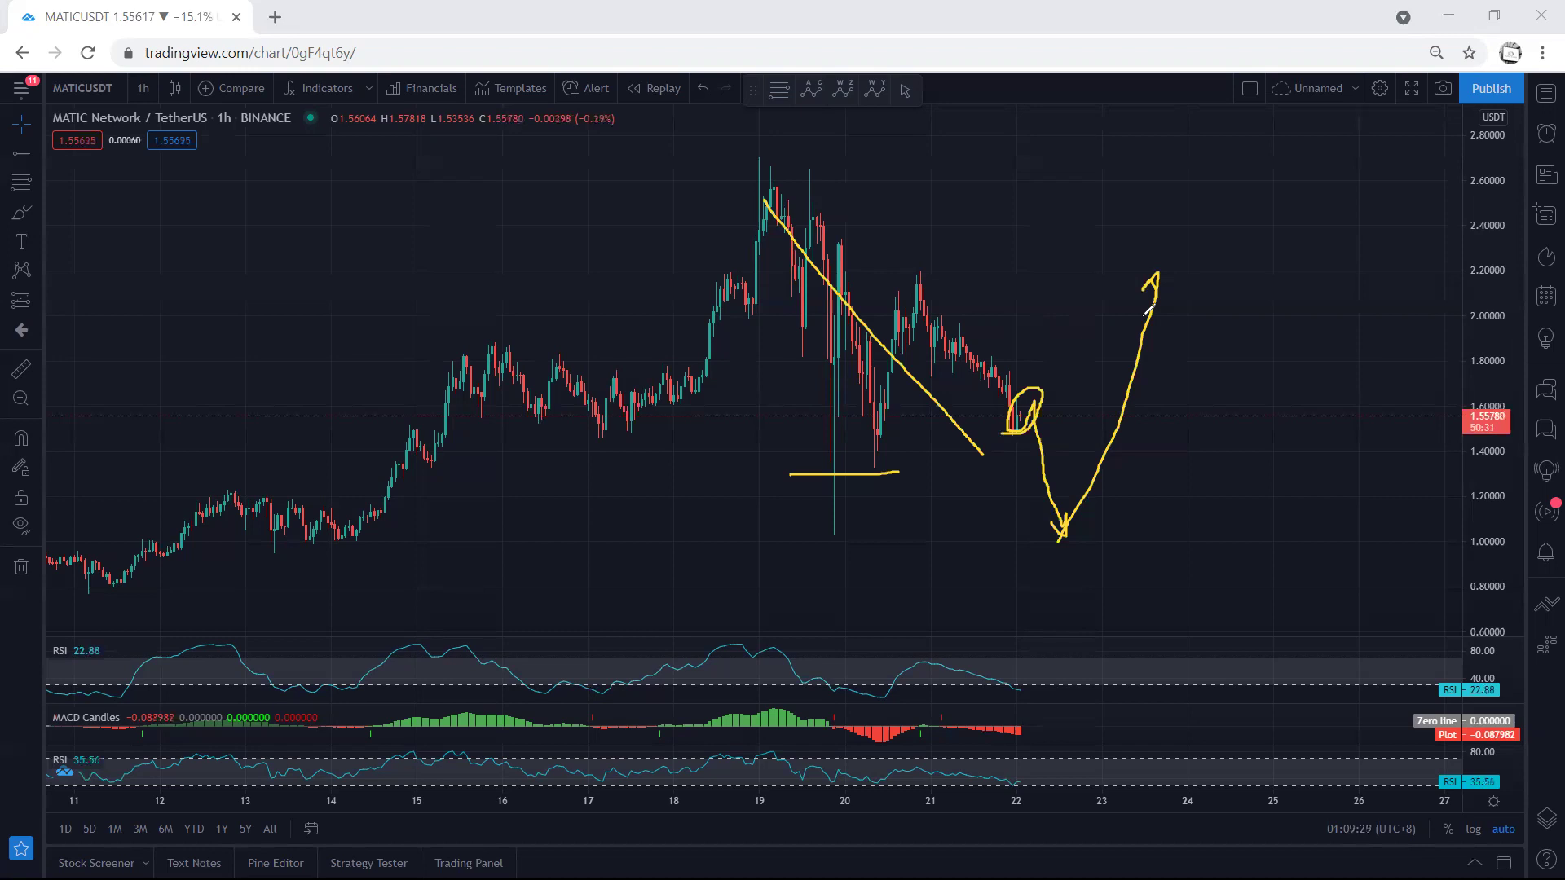
key("e")
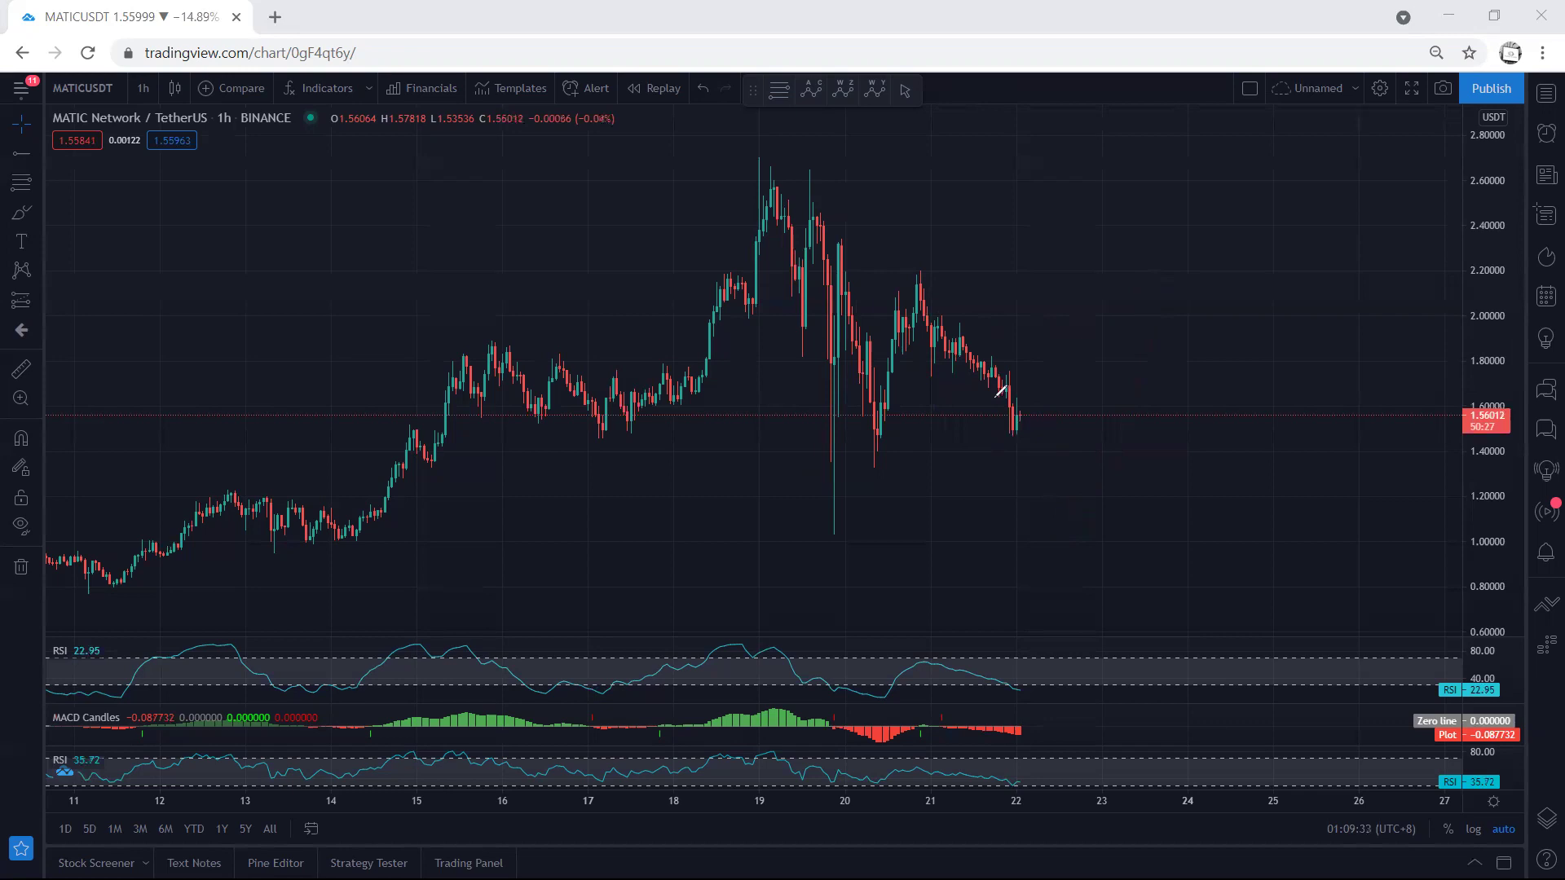
Step: Sketch an upward curved arrow rising from the circled latest candles, then undo it
left_click_drag(1011, 421, 1049, 312)
mouse_move(996, 377)
left_mouse_down()
mouse_move(1002, 359)
mouse_move(986, 371)
mouse_move(1015, 380)
left_mouse_up()
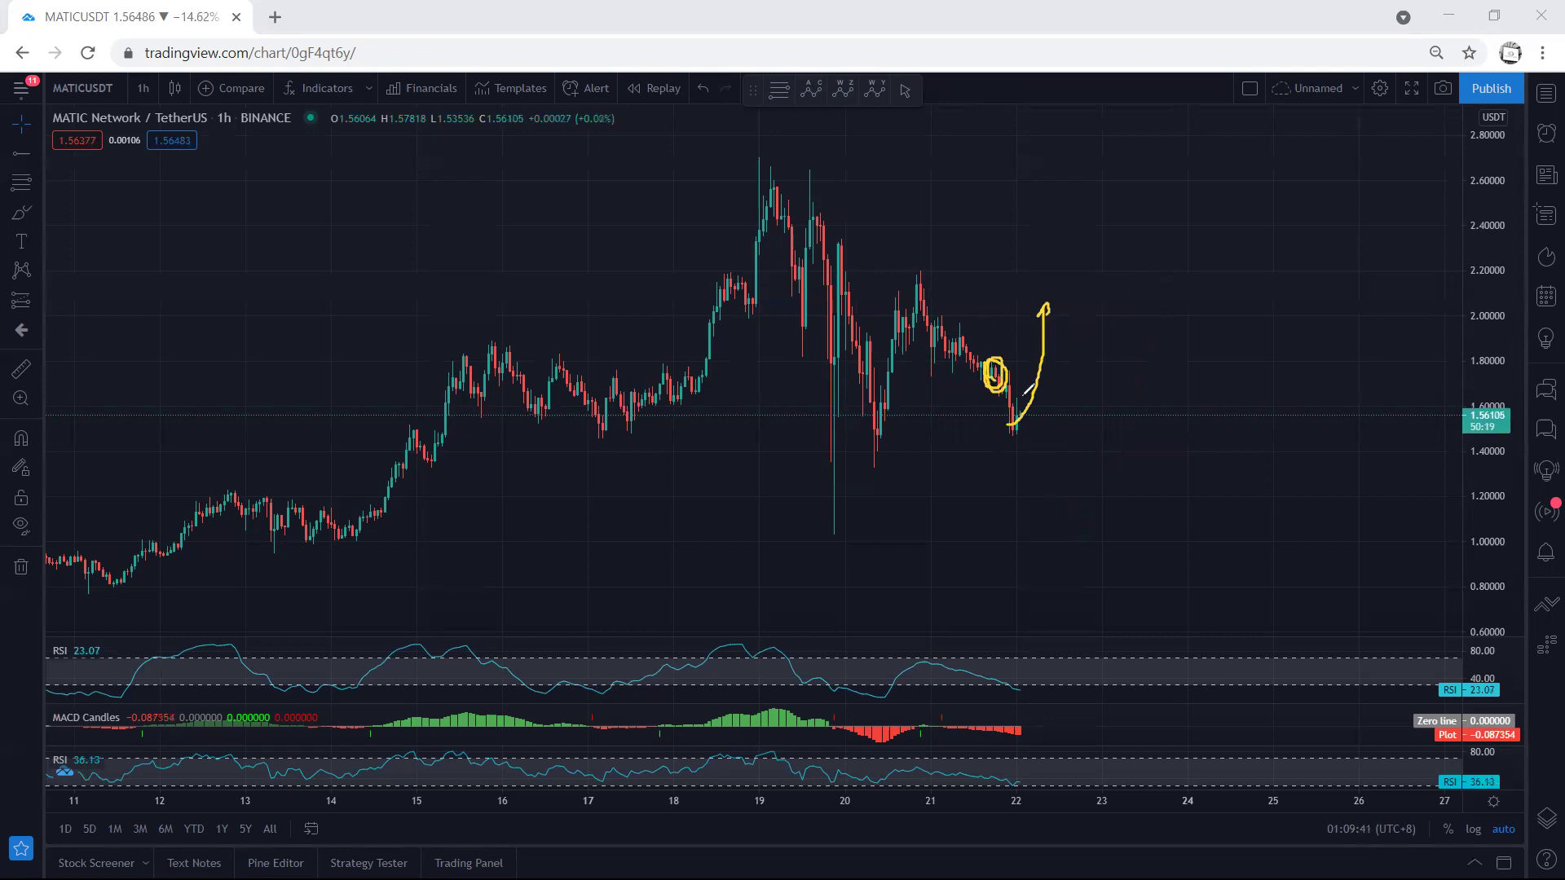
left_click_drag(1014, 427, 1037, 399)
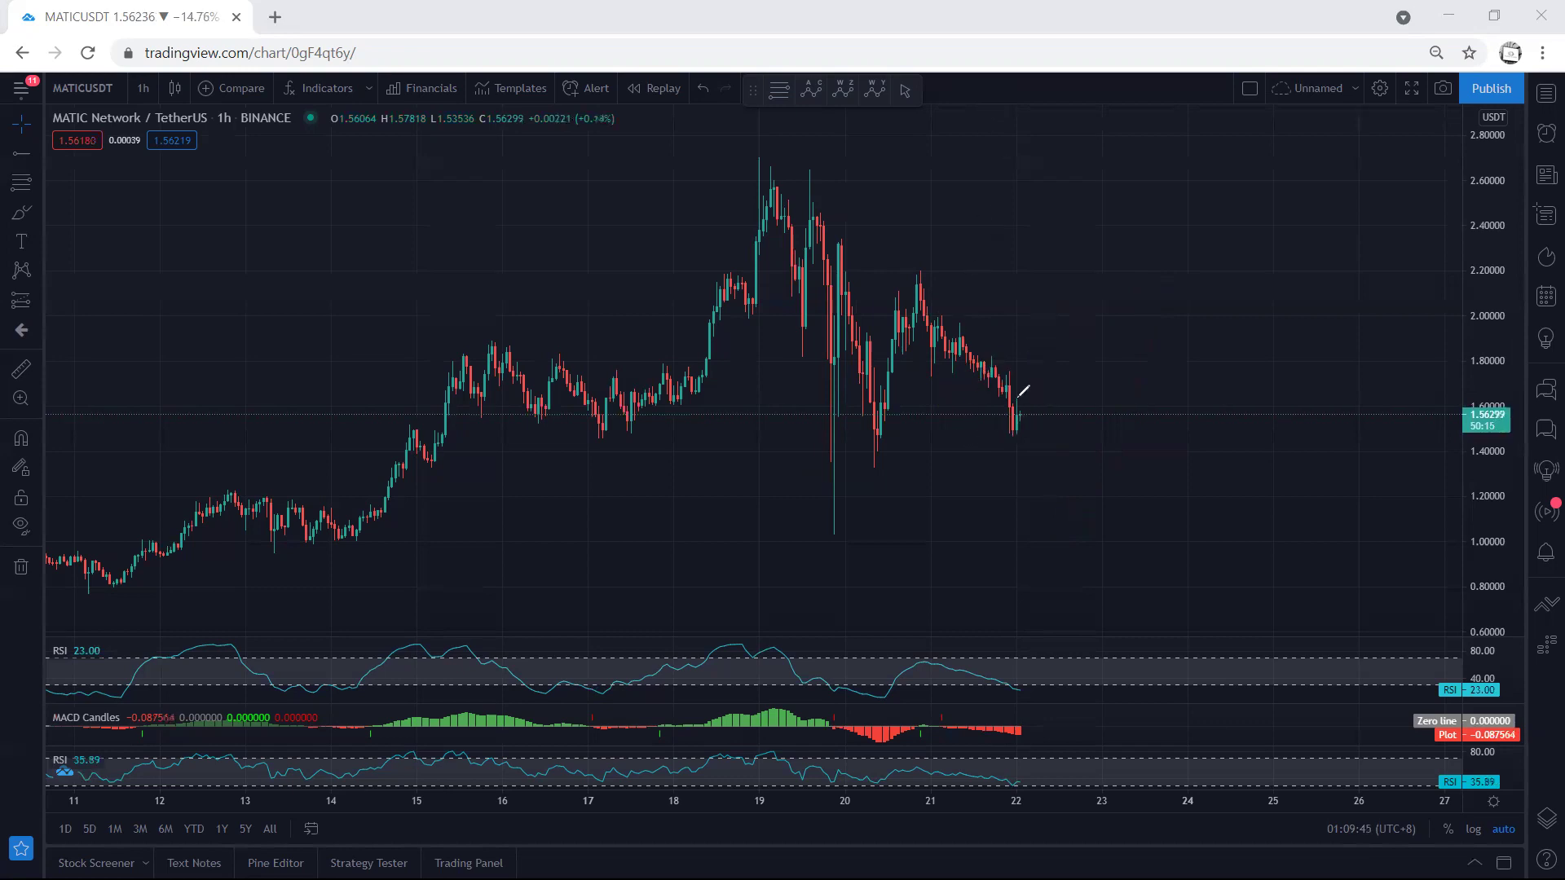
mouse_move(1014, 427)
left_mouse_down()
mouse_move(1040, 384)
mouse_move(1044, 275)
mouse_move(1063, 278)
left_mouse_up()
key("ctrl+z")
key("ctrl+z")
Step: Sketch a rising zigzag and a downward arrow outlining the recent range, then clear them
mouse_move(1010, 430)
left_mouse_down()
mouse_move(1040, 392)
mouse_move(1058, 397)
mouse_move(1042, 374)
mouse_move(1014, 439)
mouse_move(1008, 425)
left_mouse_up()
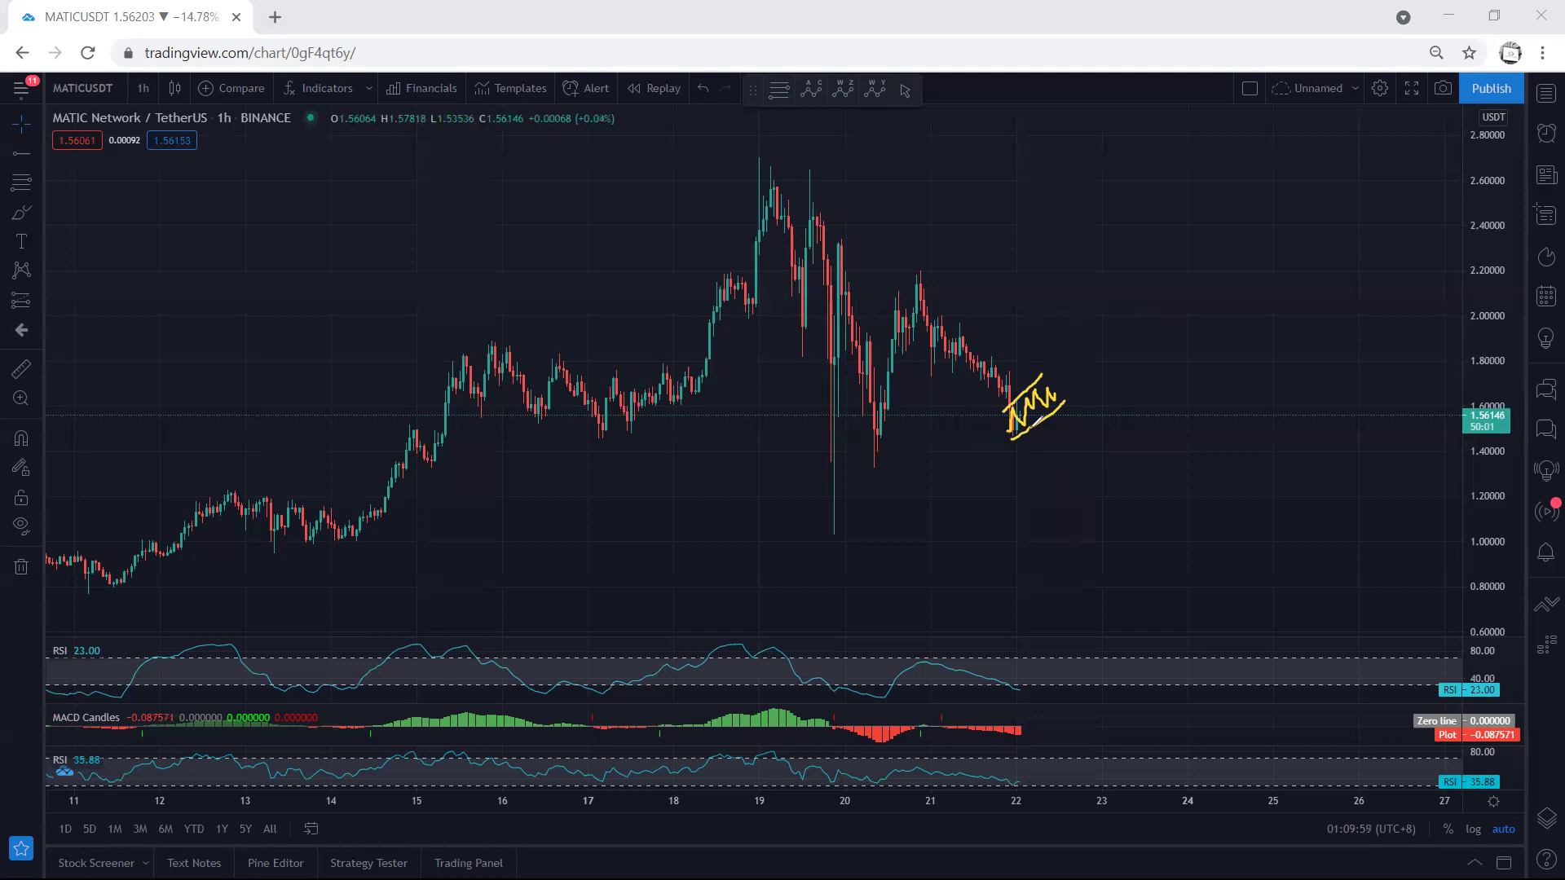
left_click_drag(969, 209, 966, 325)
mouse_move(840, 272)
left_mouse_down()
mouse_move(1062, 270)
mouse_move(726, 488)
mouse_move(787, 281)
mouse_move(823, 281)
left_mouse_up()
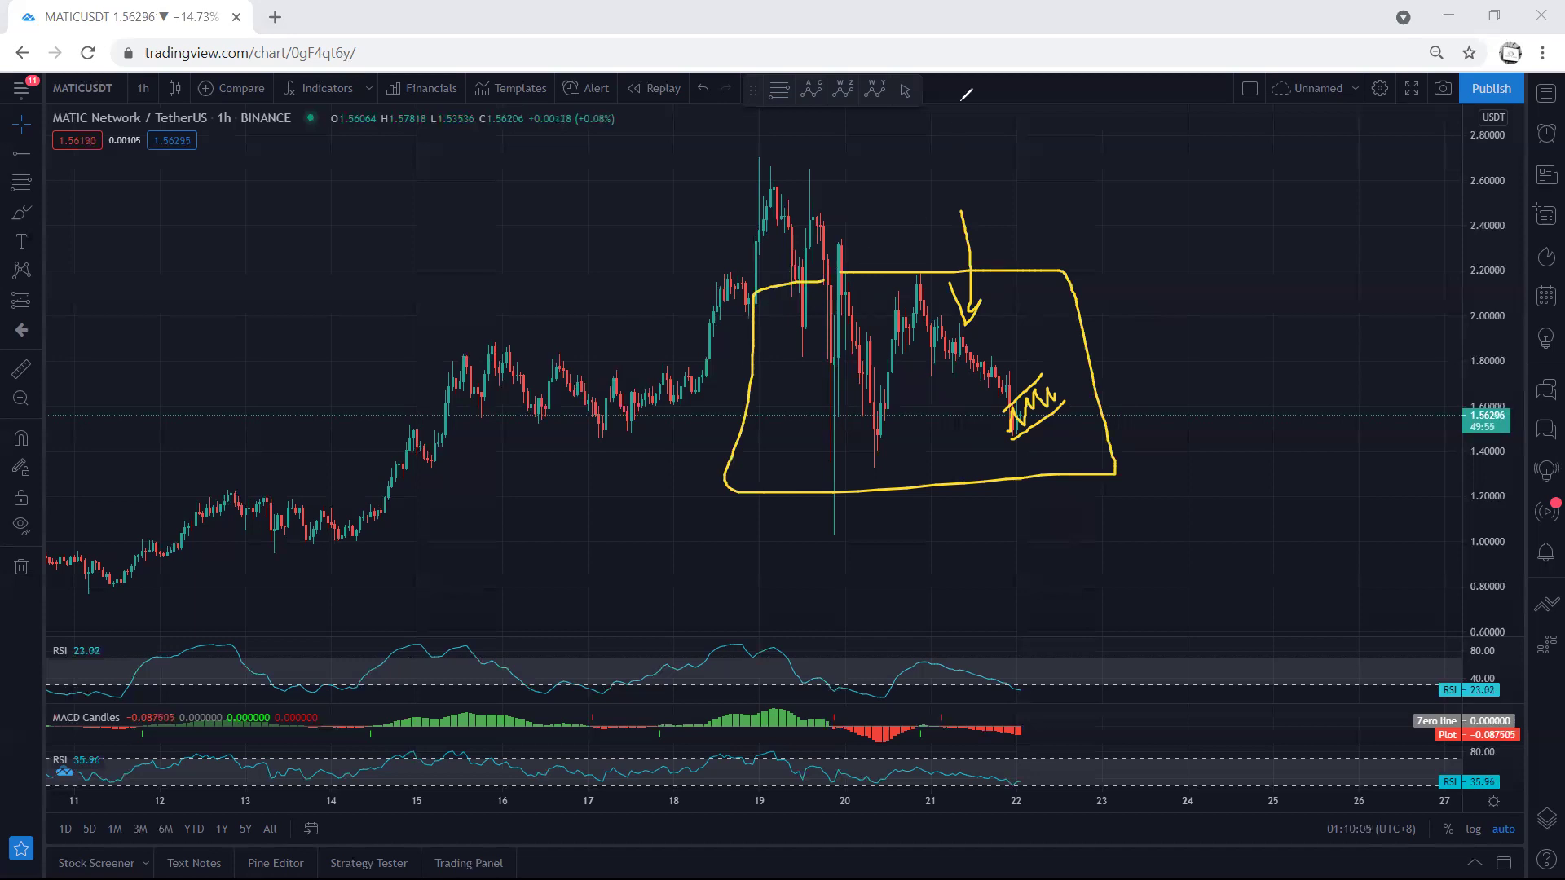
key("e")
Step: Try an M-shaped drop to about 1.25, undo it, then draw the arrow from the 21st peak toward 1.00
mouse_move(1007, 431)
left_mouse_down()
mouse_move(1023, 402)
mouse_move(1043, 477)
mouse_move(1018, 490)
left_mouse_up()
left_click_drag(840, 468, 905, 468)
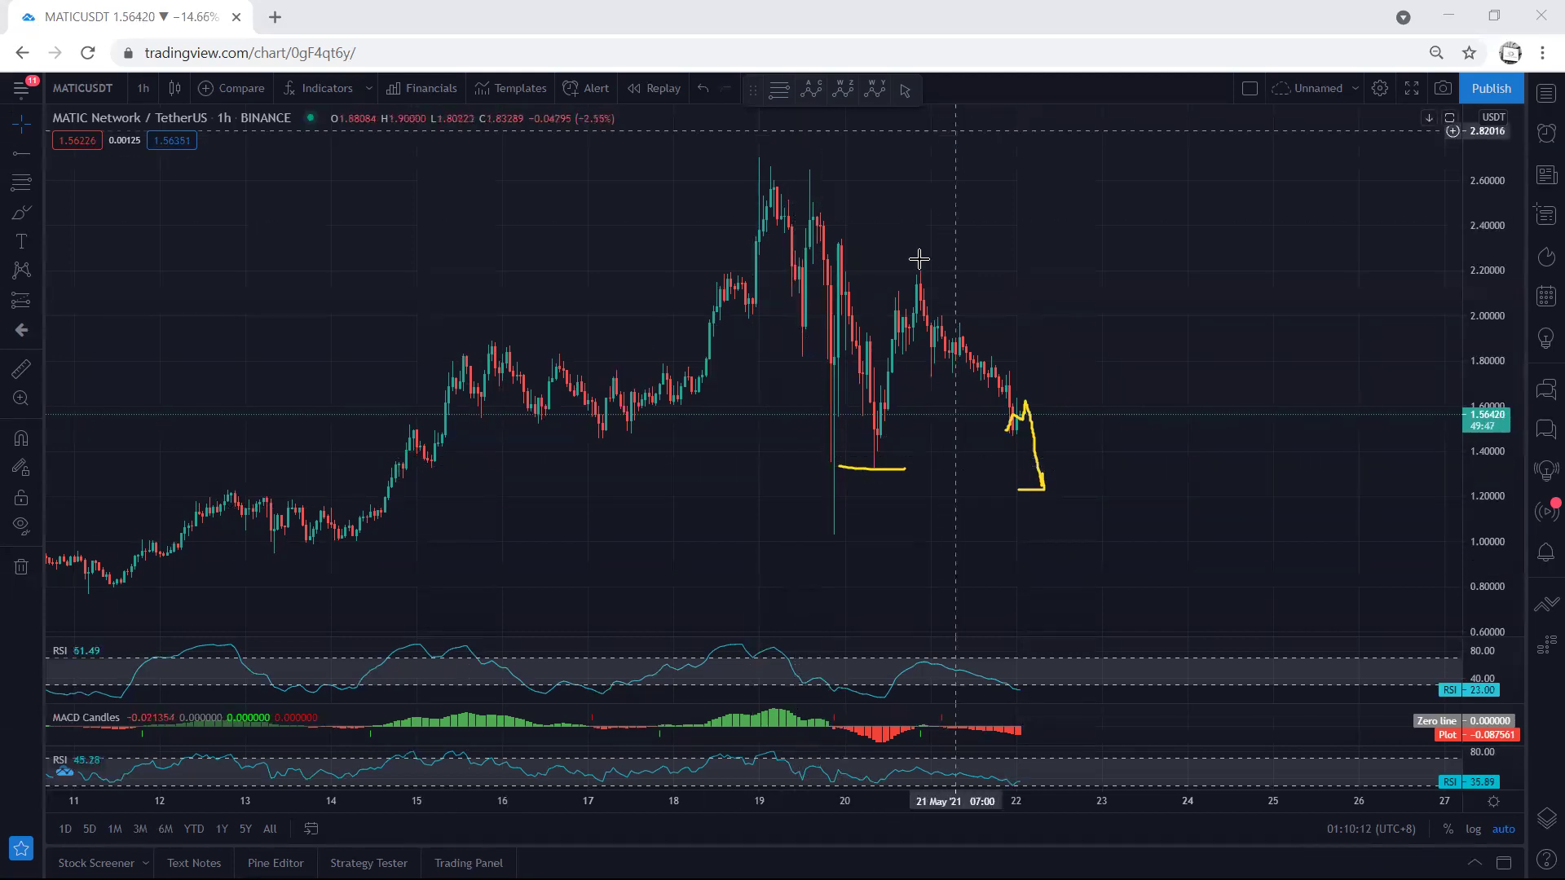
key("ctrl+z")
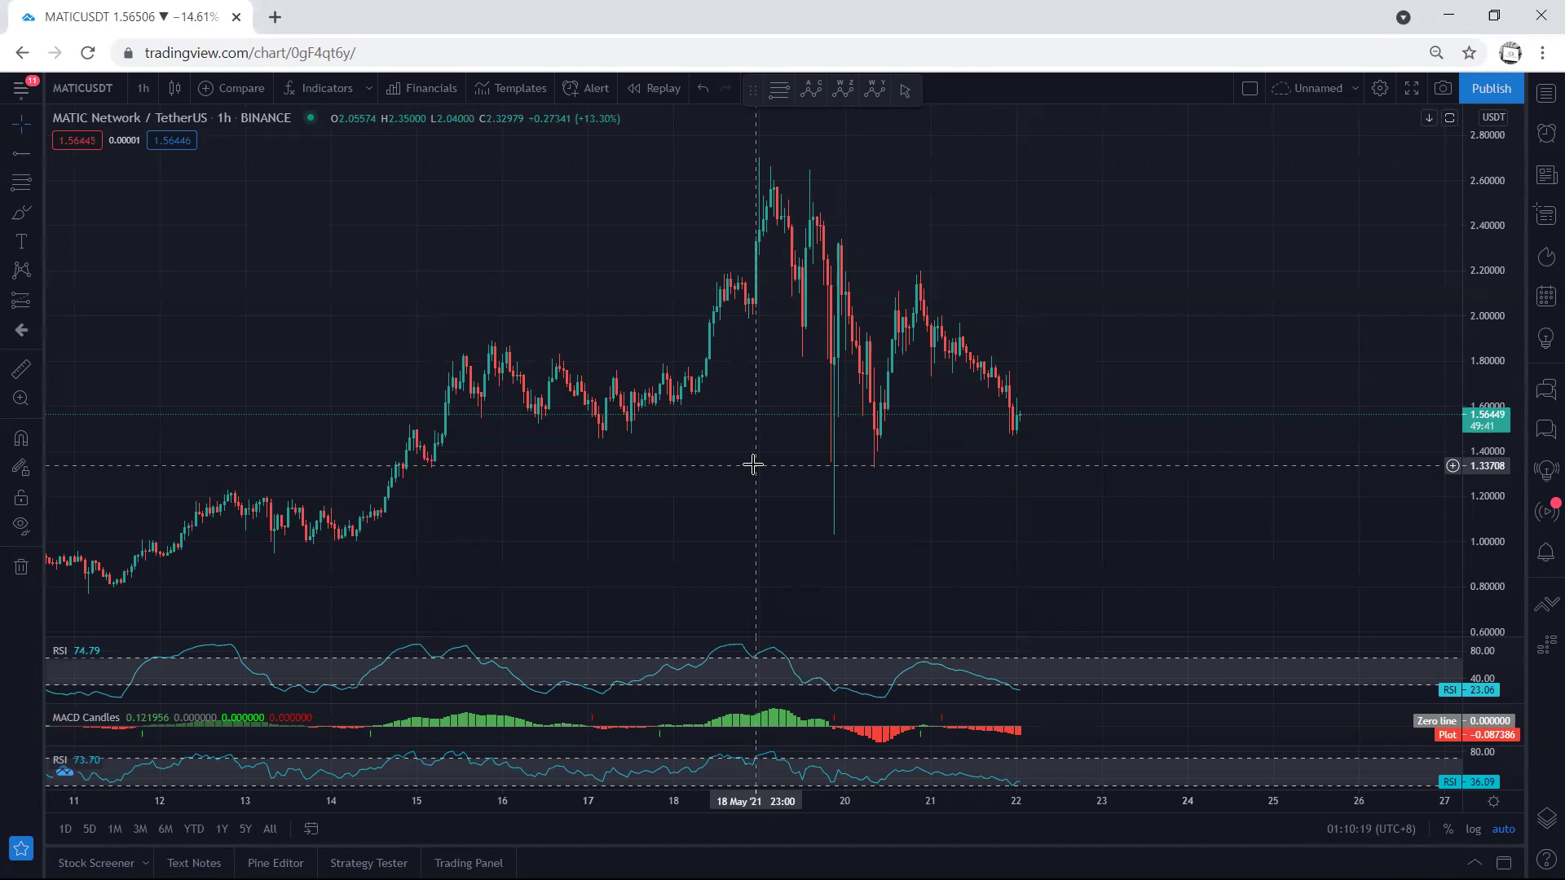
left_click_drag(926, 295, 1069, 557)
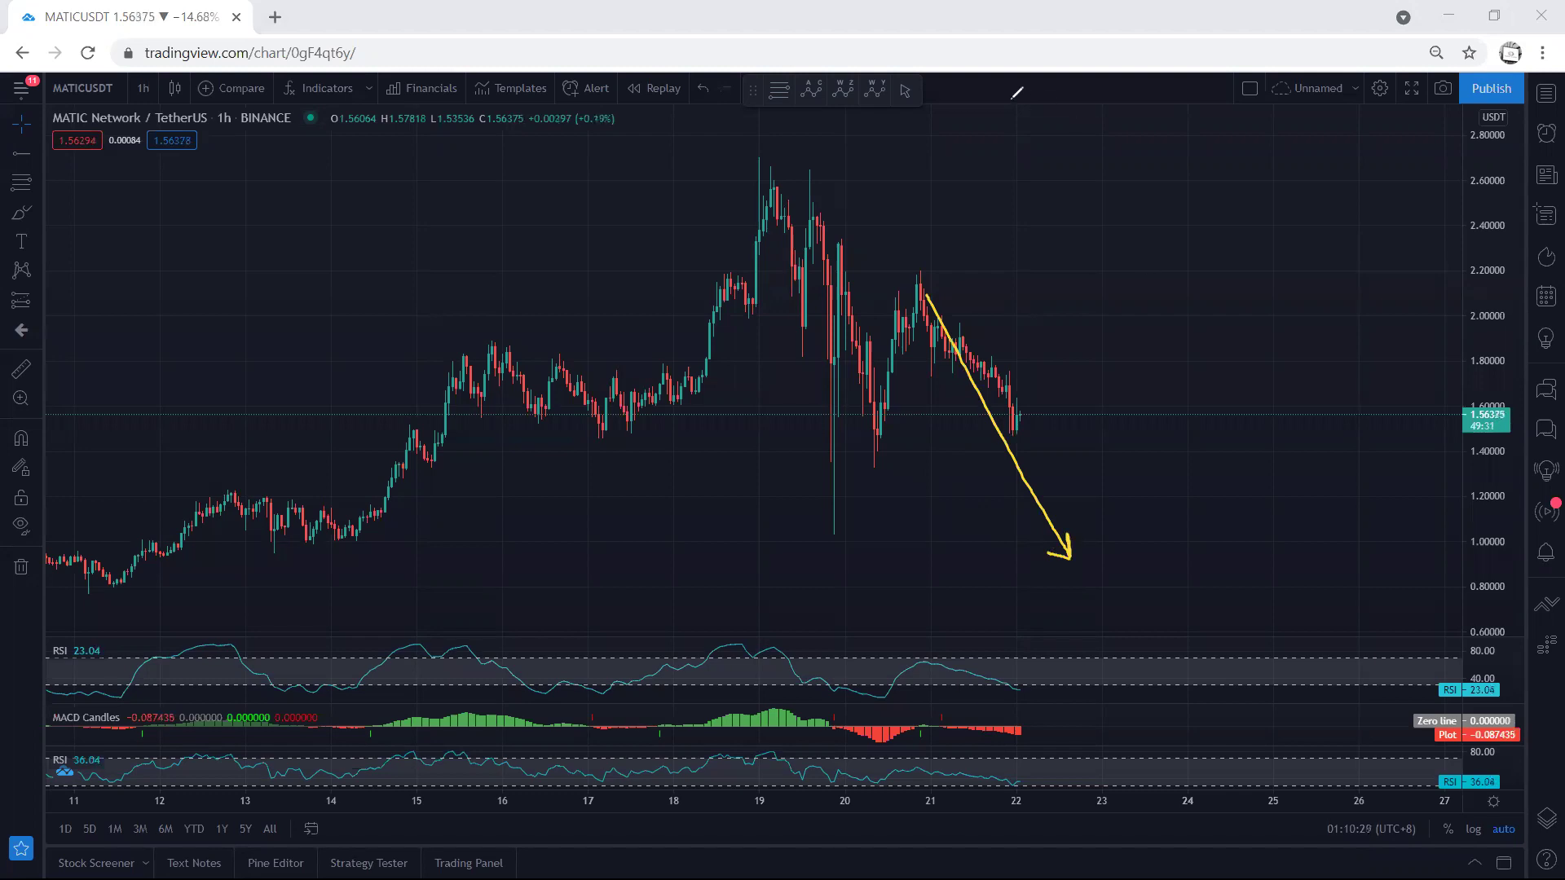
Step: Remove the downward arrow, then sketch and clear a zigzag channel with a downward arrow
left_click(1009, 430)
mouse_move(1040, 415)
left_mouse_down()
mouse_move(1028, 398)
mouse_move(1042, 404)
mouse_move(1069, 326)
left_mouse_up()
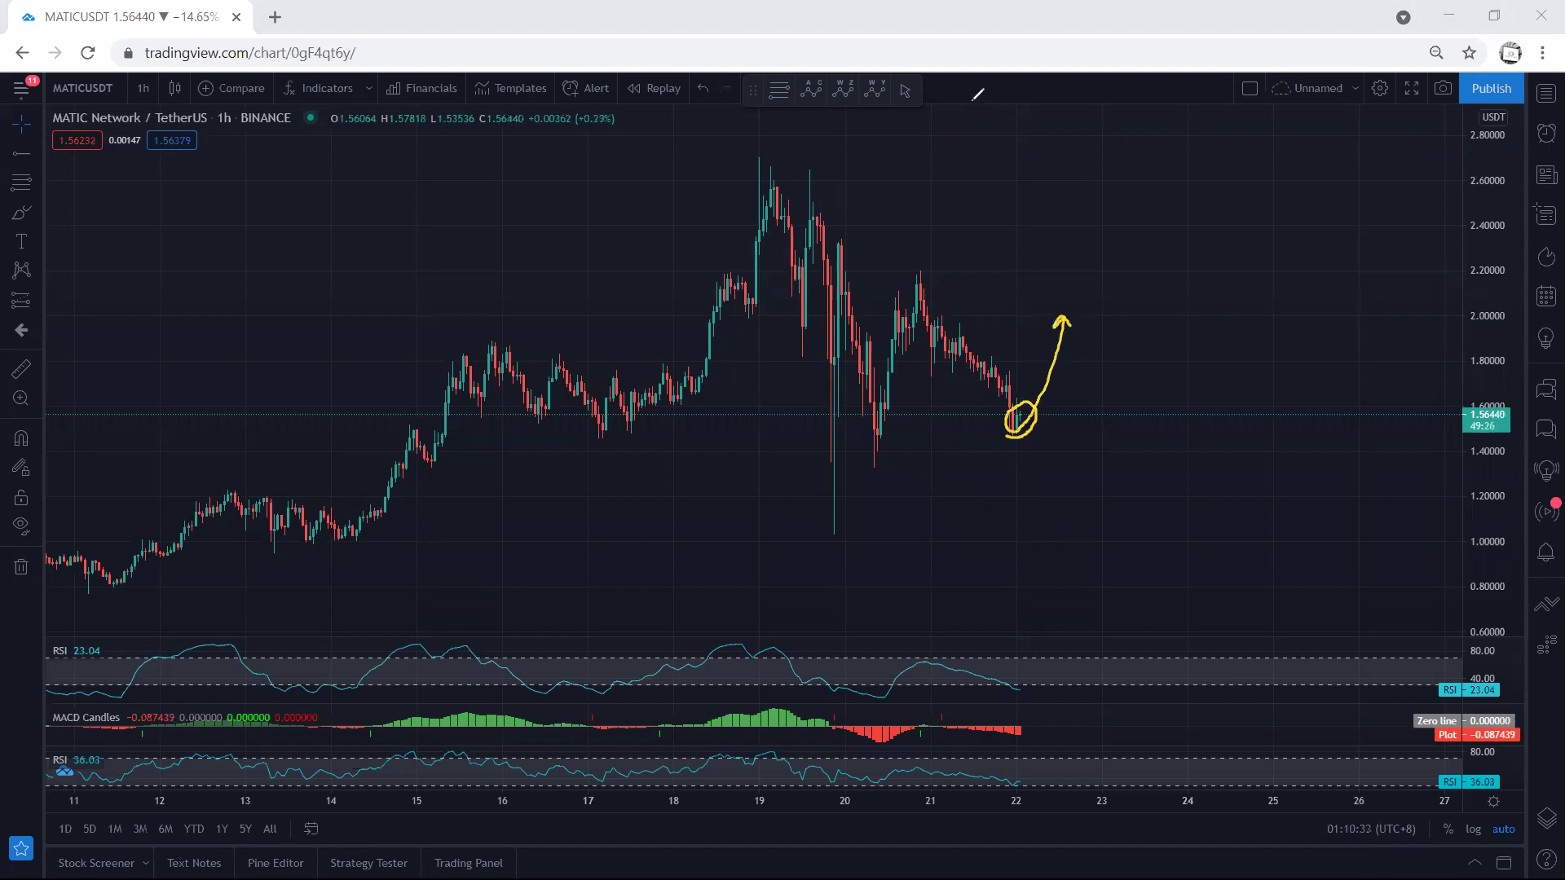
mouse_move(1011, 430)
left_mouse_down()
mouse_move(1029, 405)
mouse_move(1102, 377)
mouse_move(1010, 411)
left_mouse_up()
mouse_move(1102, 397)
left_mouse_down()
mouse_move(1005, 448)
mouse_move(1029, 419)
mouse_move(1063, 440)
mouse_move(1036, 437)
left_mouse_up()
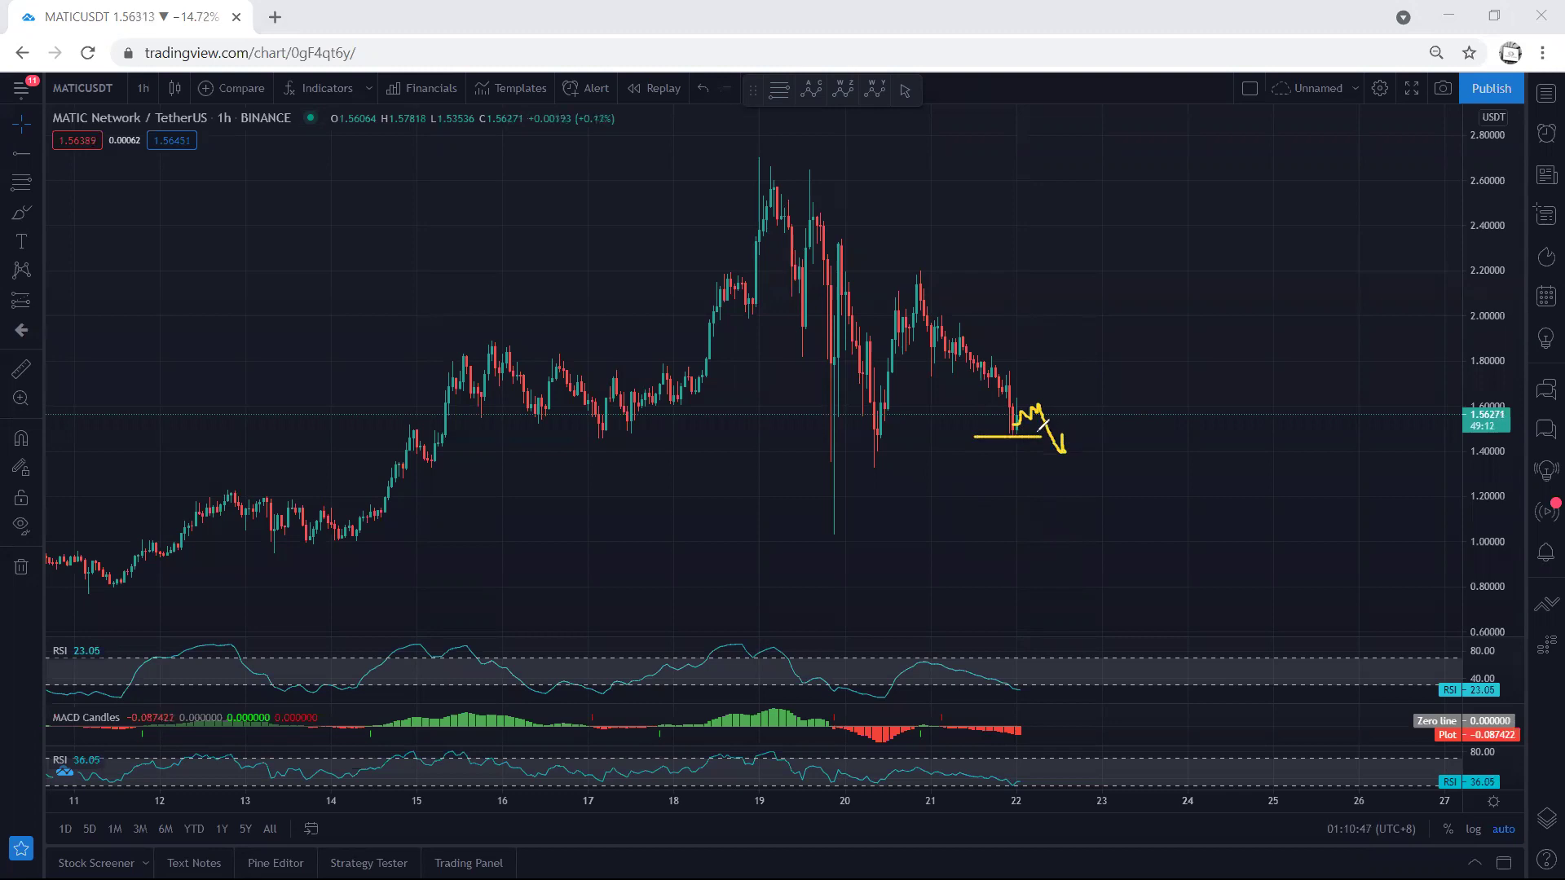
mouse_move(992, 241)
left_mouse_down()
mouse_move(990, 329)
mouse_move(1005, 308)
left_mouse_up()
left_click_drag(972, 305, 992, 331)
key("e")
Step: Try and clear a rising zigzag and a circled hook, then trace the V-shaped 20th–21st dip
left_click_drag(1010, 433, 1095, 359)
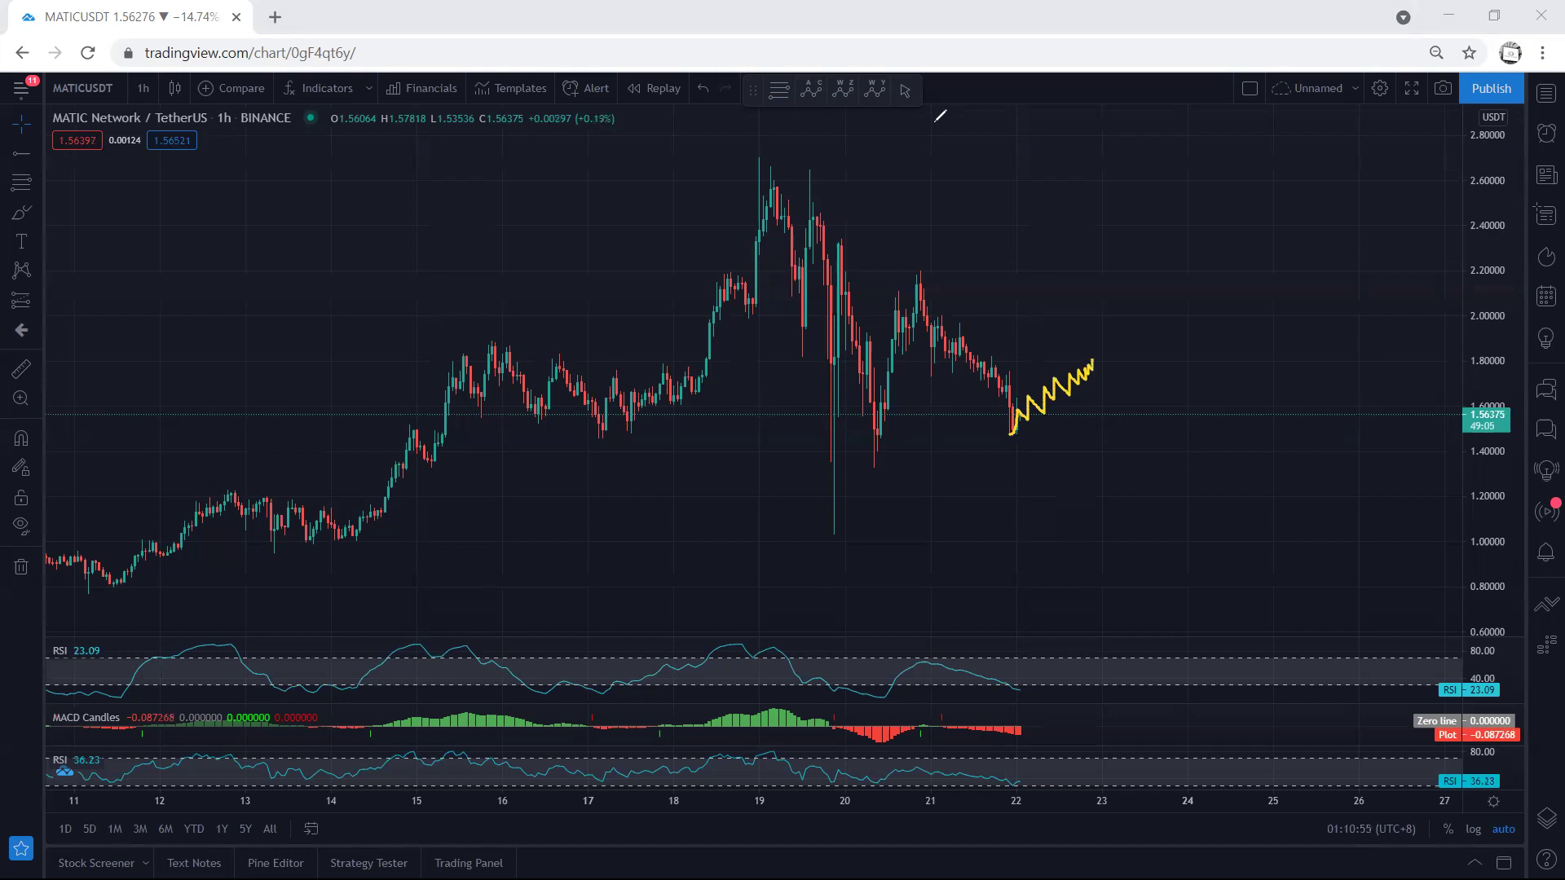
key("e")
mouse_move(1004, 426)
left_mouse_down()
mouse_move(1048, 382)
mouse_move(1077, 292)
left_mouse_up()
mouse_move(994, 458)
left_mouse_down()
mouse_move(1110, 294)
mouse_move(983, 407)
mouse_move(1051, 453)
left_mouse_up()
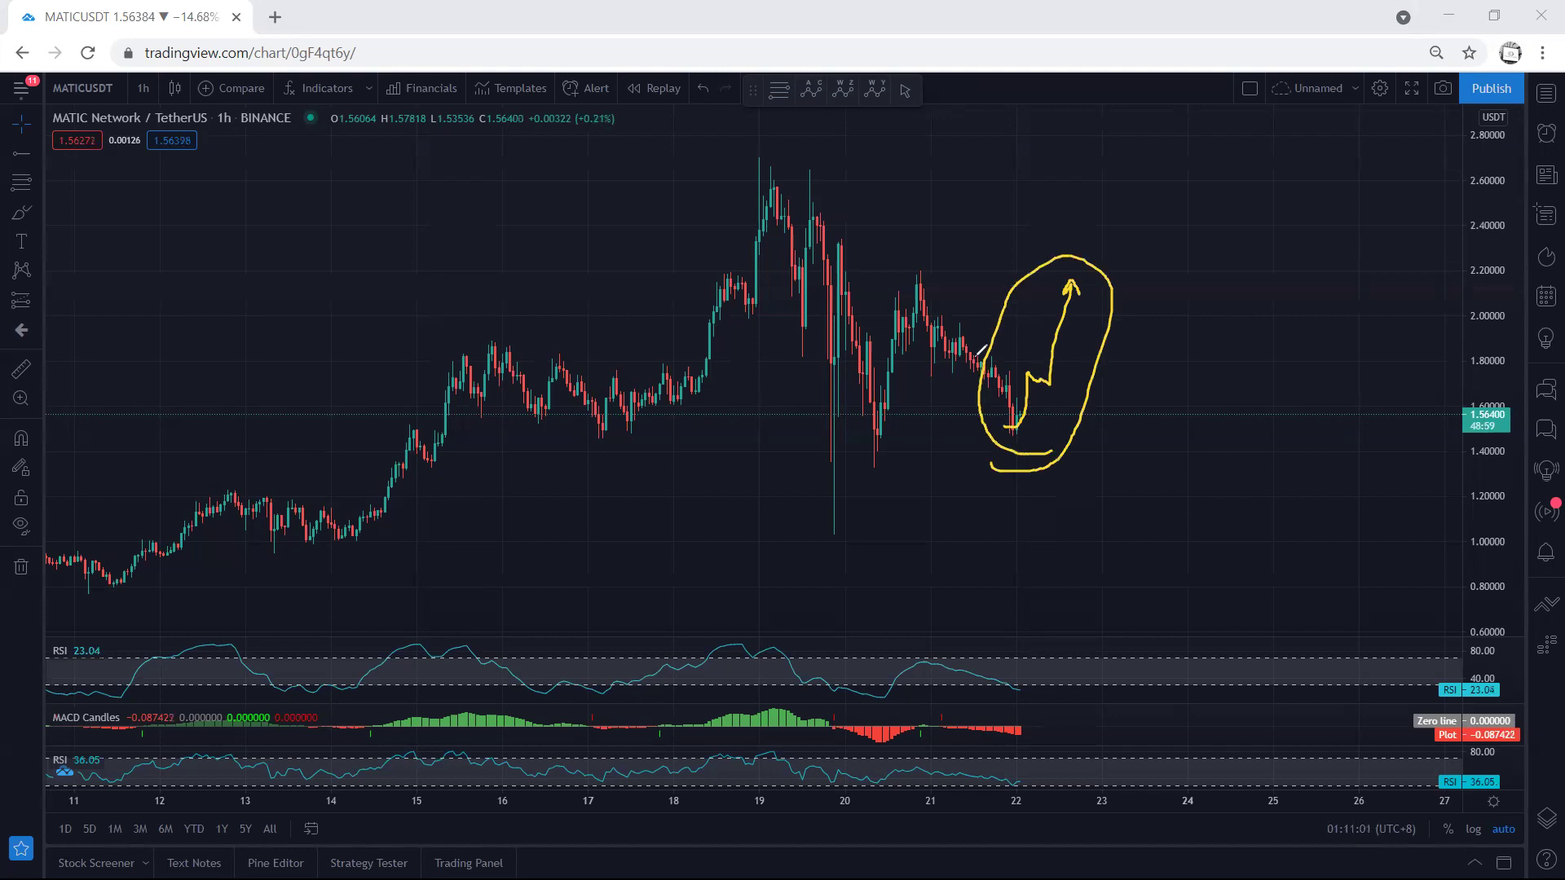
key("e")
mouse_move(851, 289)
left_mouse_down()
mouse_move(915, 313)
mouse_move(996, 408)
mouse_move(1044, 255)
mouse_move(826, 258)
left_mouse_up()
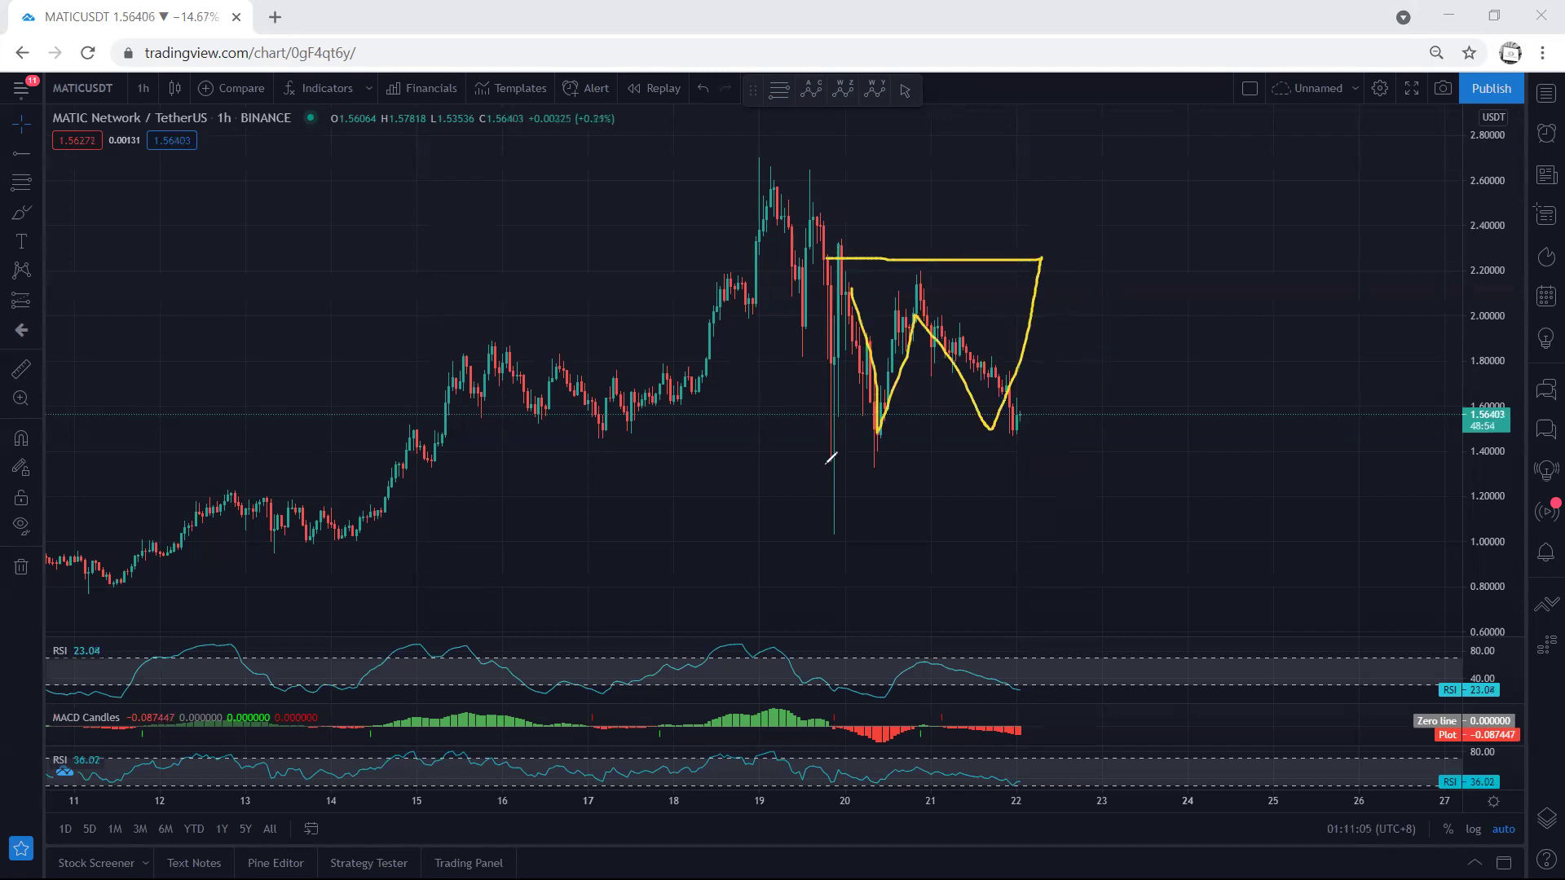
Step: Sketch a rising support line, a steep rise to the 21st's high and a drop back, then undo
mouse_move(970, 434)
left_mouse_down()
mouse_move(987, 434)
mouse_move(1034, 328)
mouse_move(1045, 248)
mouse_move(1153, 502)
mouse_move(1165, 474)
mouse_move(1144, 489)
left_mouse_up()
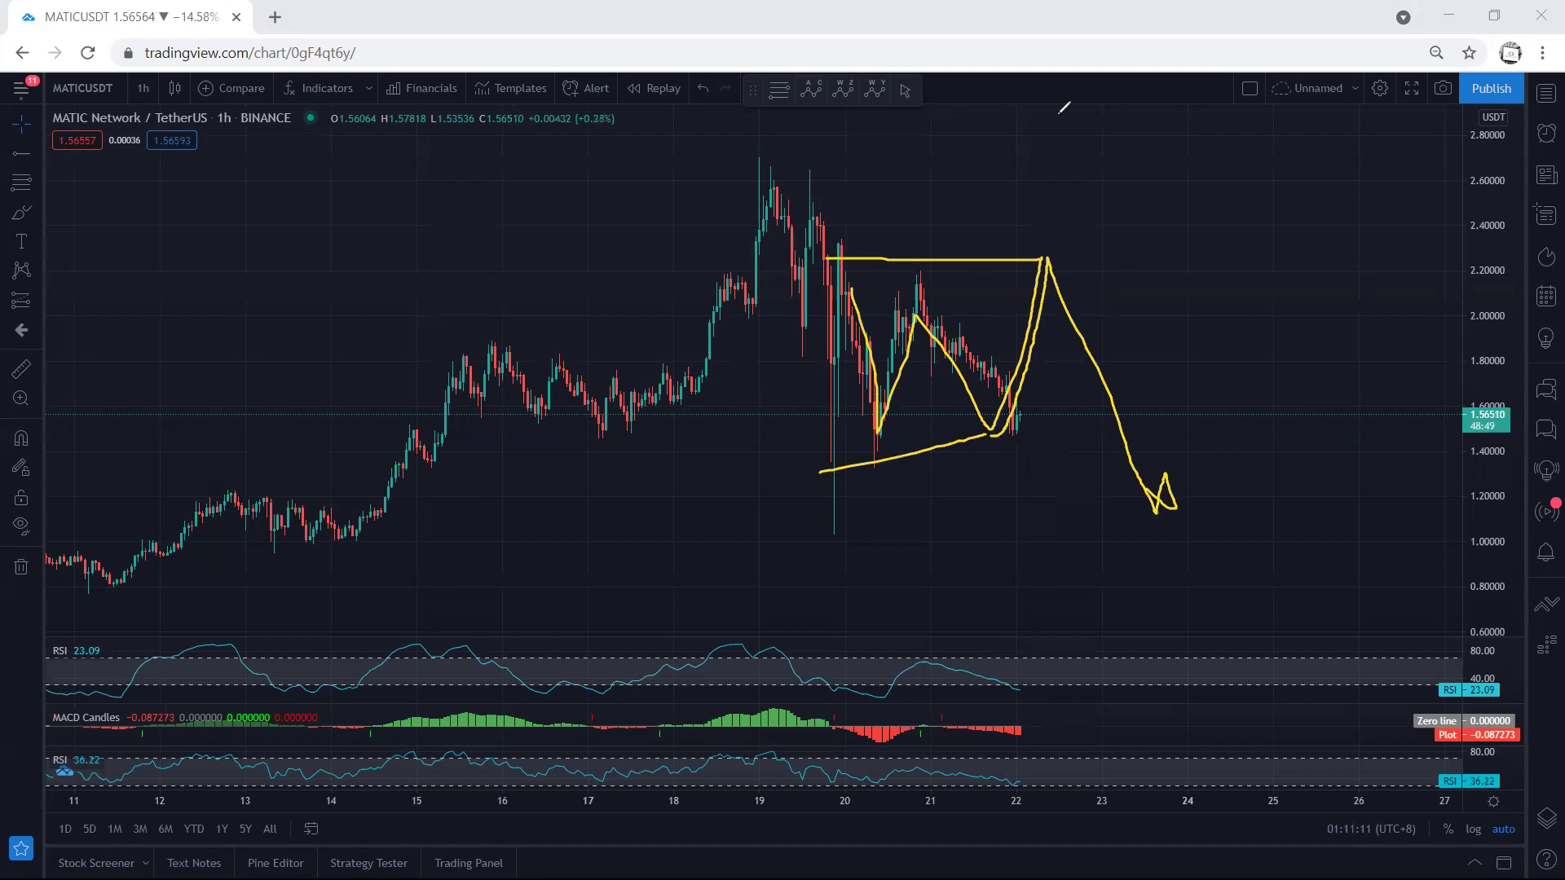
mouse_move(1011, 429)
left_mouse_down()
mouse_move(1046, 358)
mouse_move(1047, 259)
mouse_move(1052, 283)
left_mouse_up()
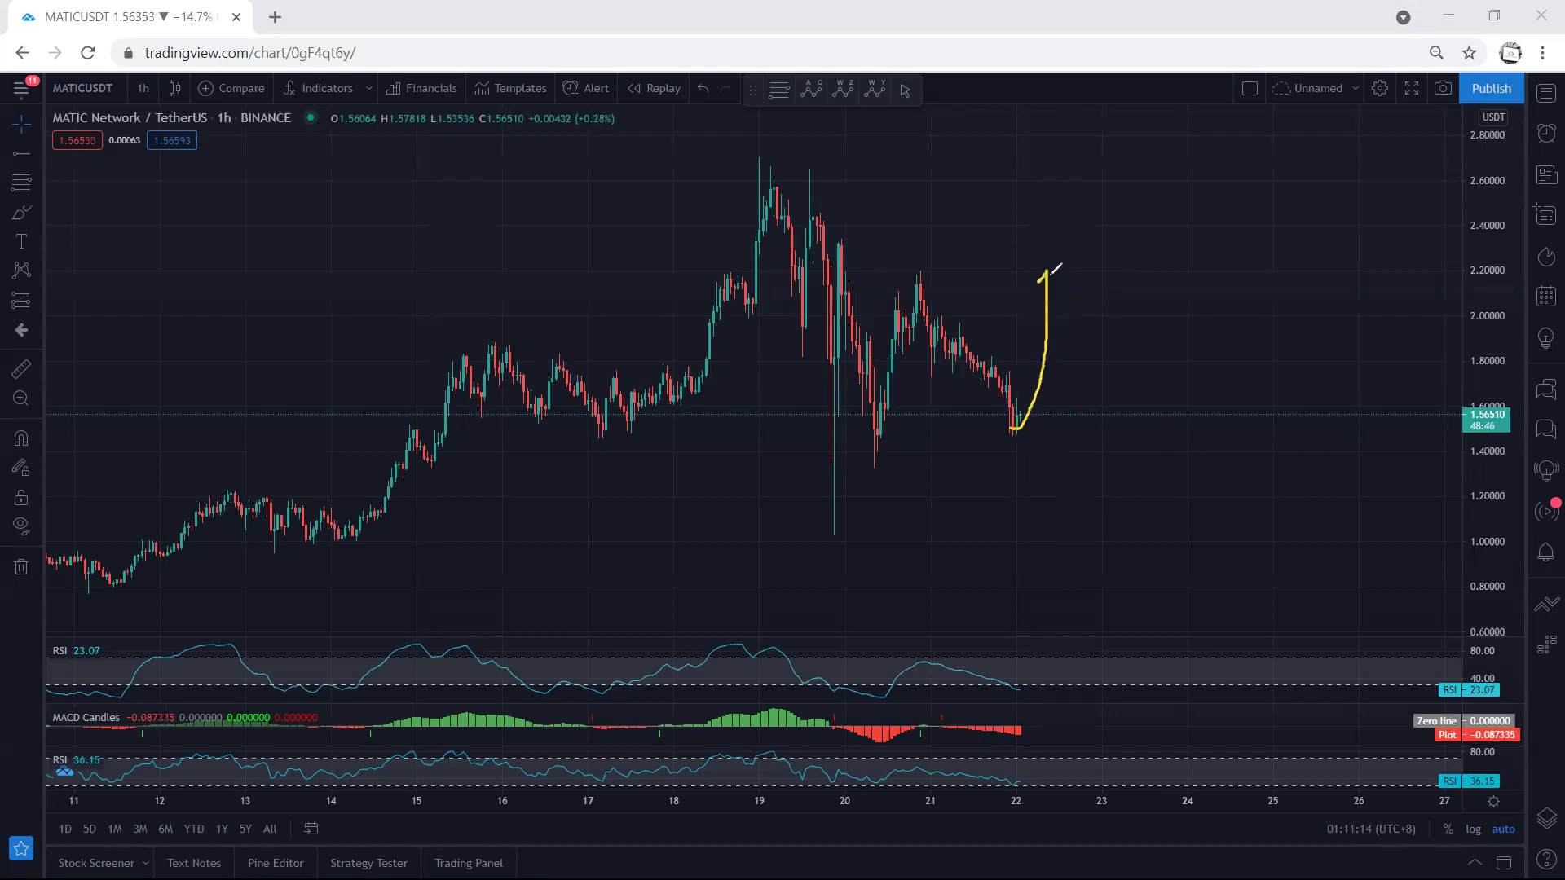
mouse_move(882, 274)
left_mouse_down()
mouse_move(953, 274)
mouse_move(1057, 218)
mouse_move(1064, 236)
left_mouse_up()
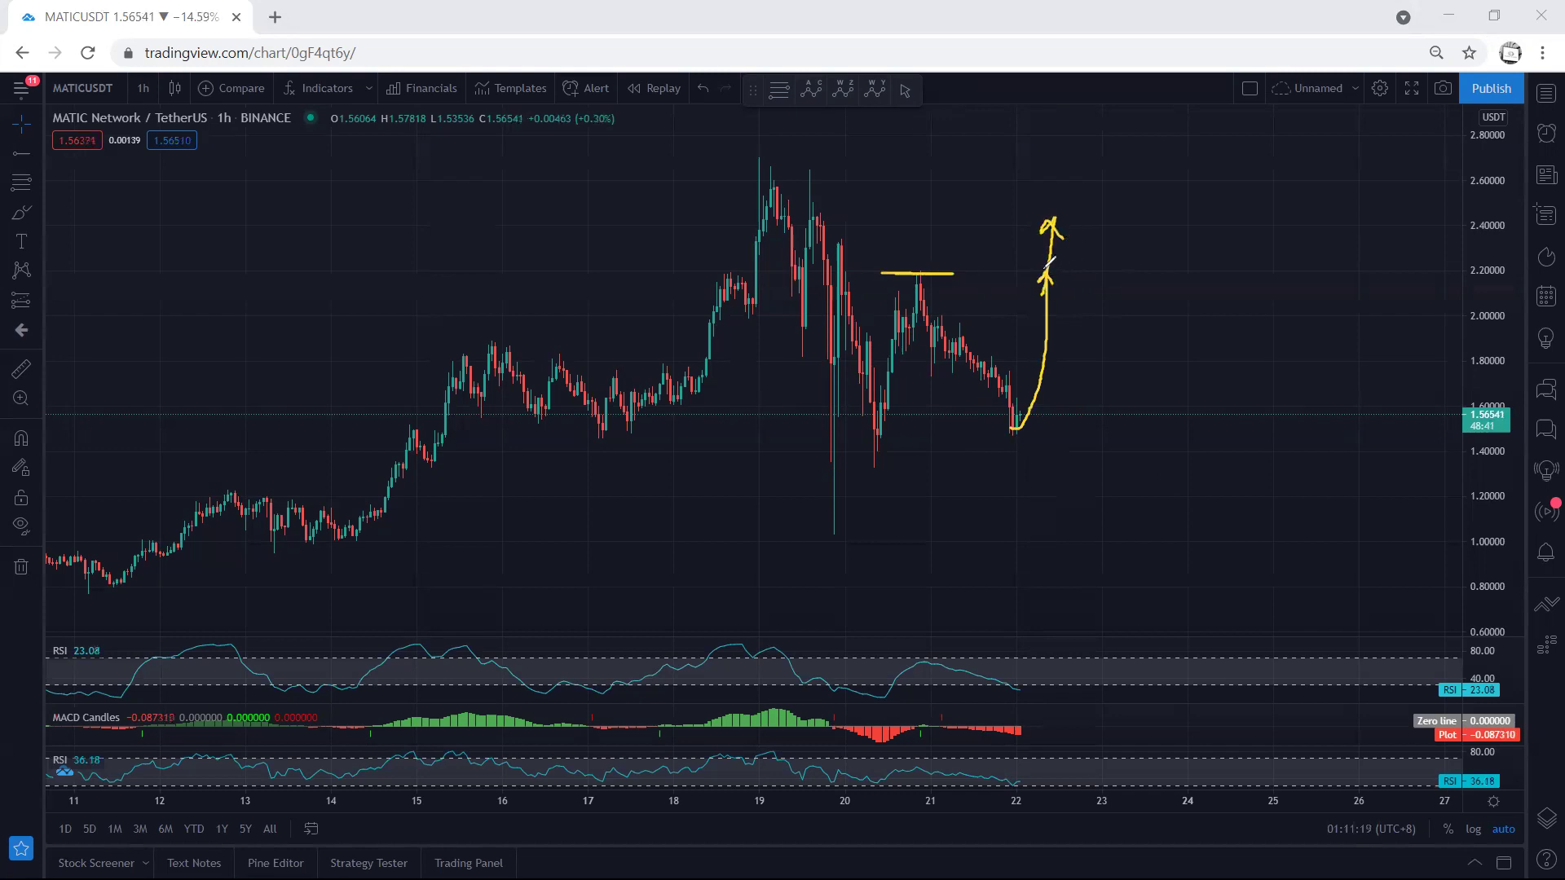
left_click_drag(1048, 273, 1115, 405)
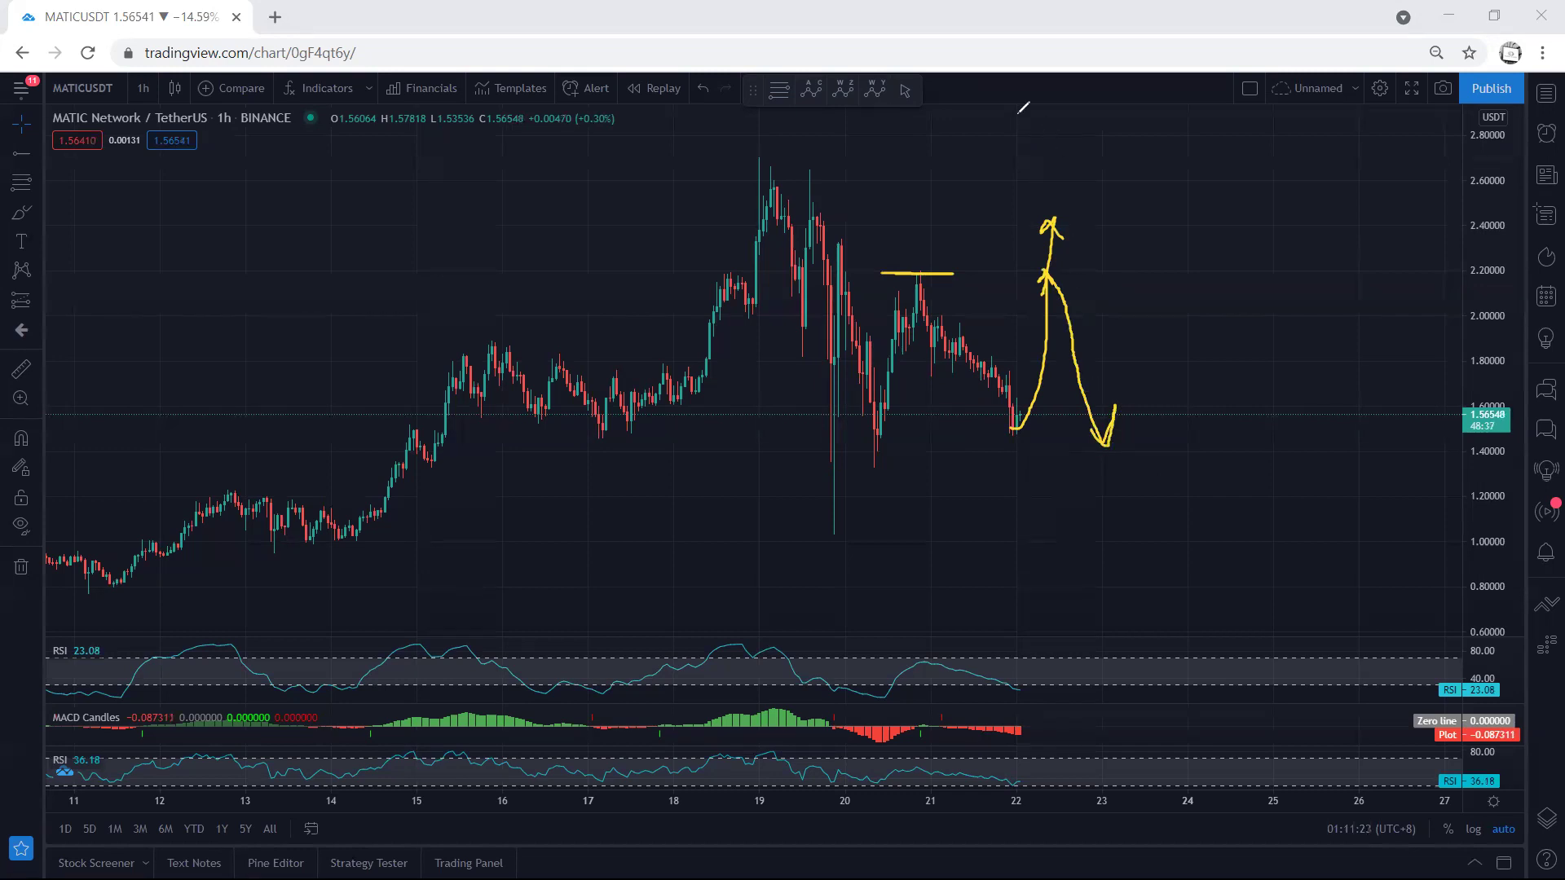
key("ctrl+z")
key("ctrl+z")
key("ctrl+z")
key("ctrl+z")
Step: Sketch a downtrend arrow from the 21st high and a line at earlier lows, then clear all
mouse_move(1031, 419)
left_mouse_down()
mouse_move(1010, 416)
mouse_move(1028, 423)
left_mouse_up()
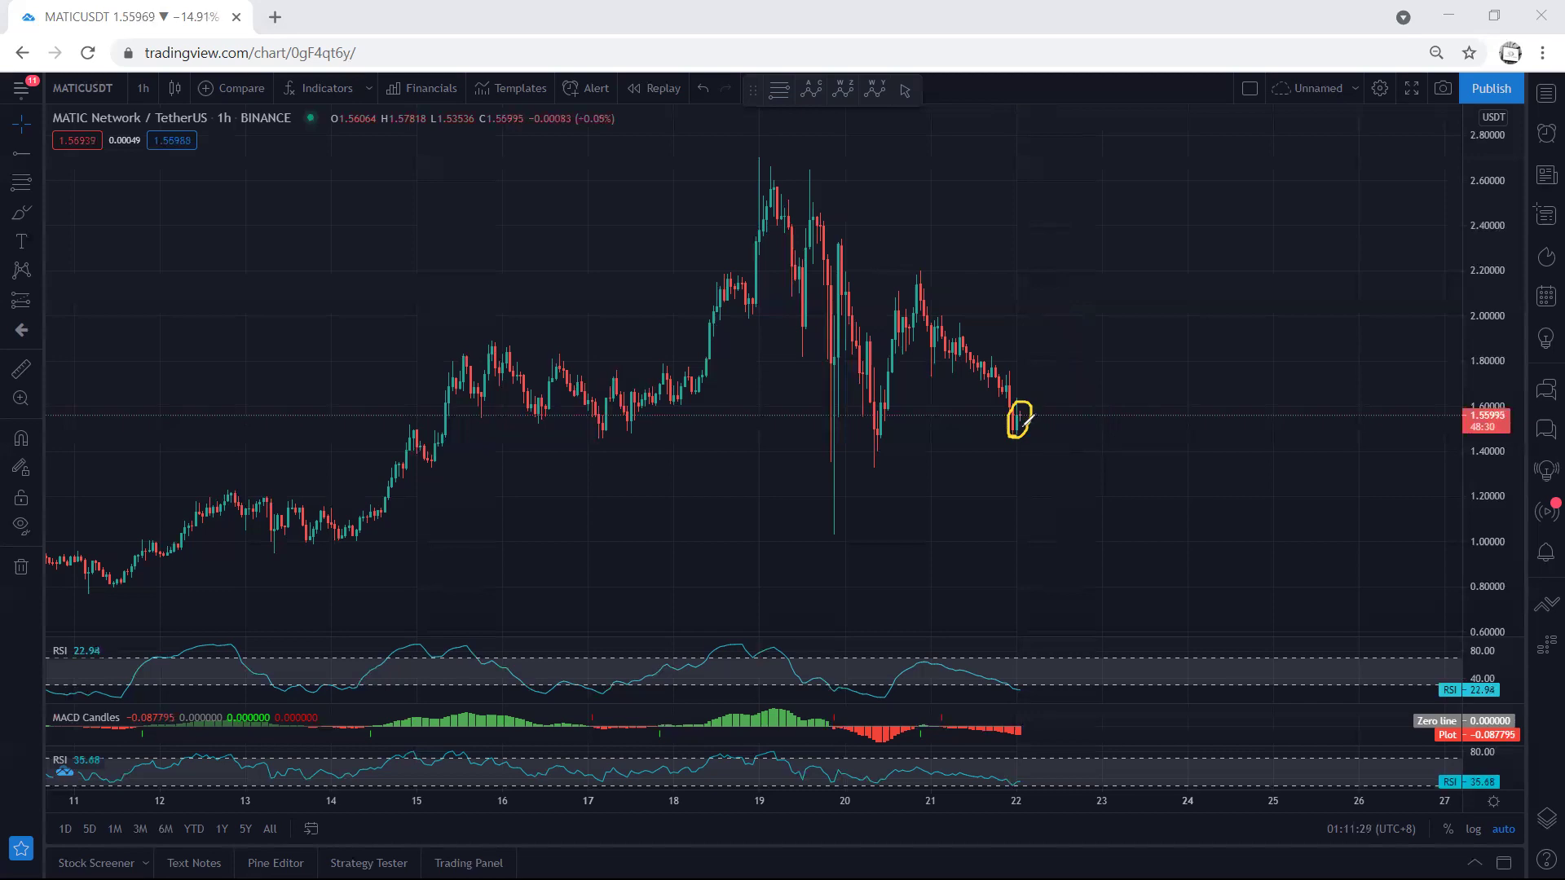
mouse_move(921, 308)
left_mouse_down()
mouse_move(1031, 436)
mouse_move(1011, 453)
mouse_move(982, 376)
mouse_move(1084, 473)
mouse_move(1076, 495)
left_mouse_up()
left_click_drag(792, 464, 911, 460)
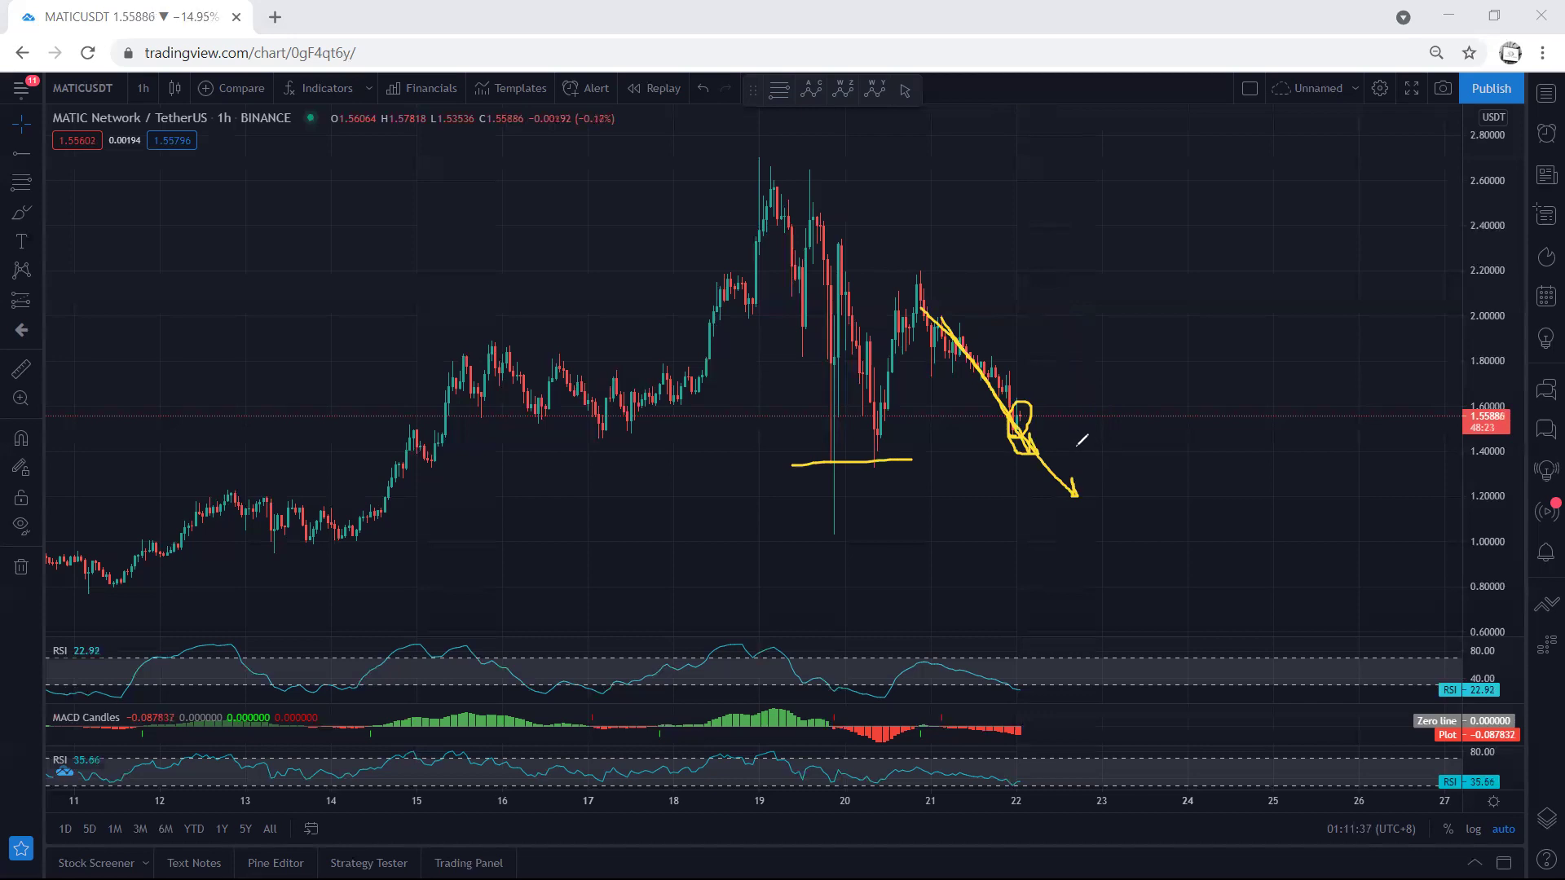
key("e")
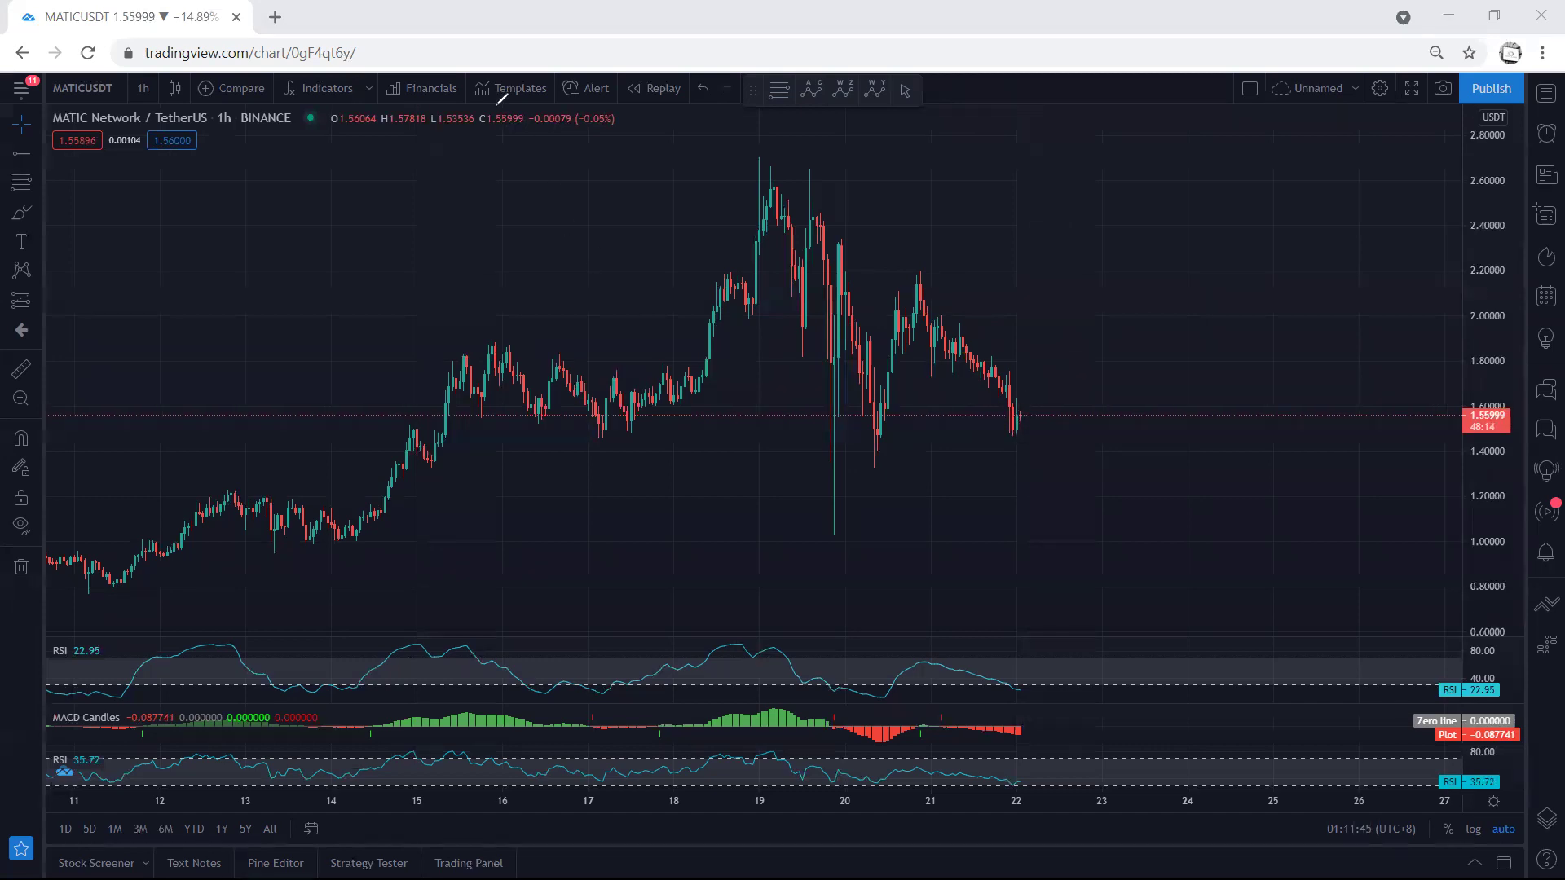
Step: View 15-minute candles with a stretched price scale and earlier dates, then return to 1-hour
left_click(140, 88)
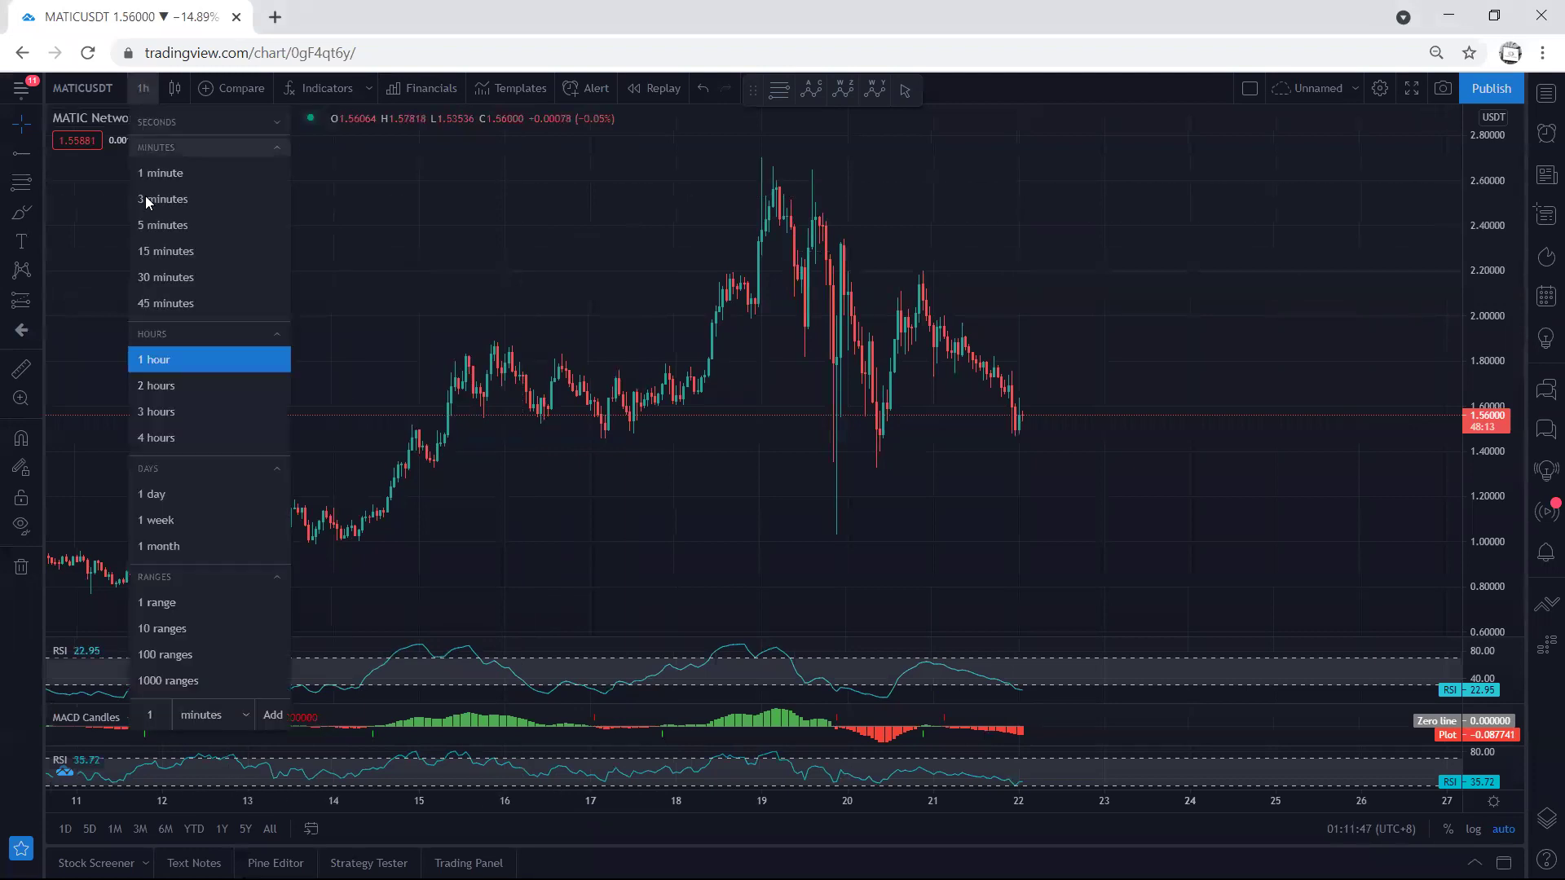
left_click(160, 249)
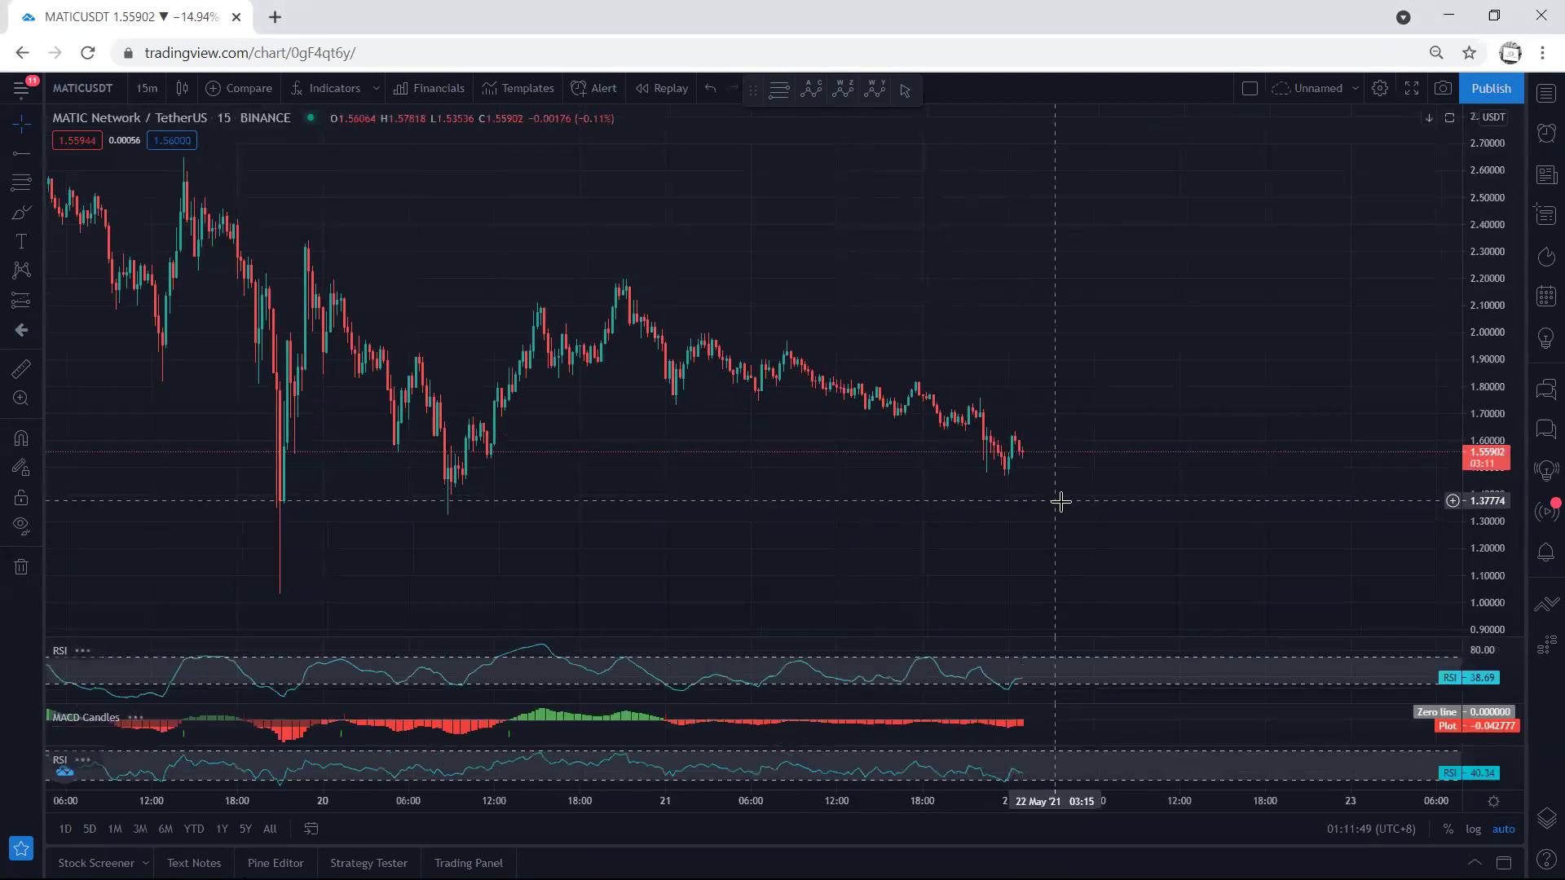
left_click_drag(1500, 557, 1462, 417)
left_click_drag(1183, 417, 1135, 367)
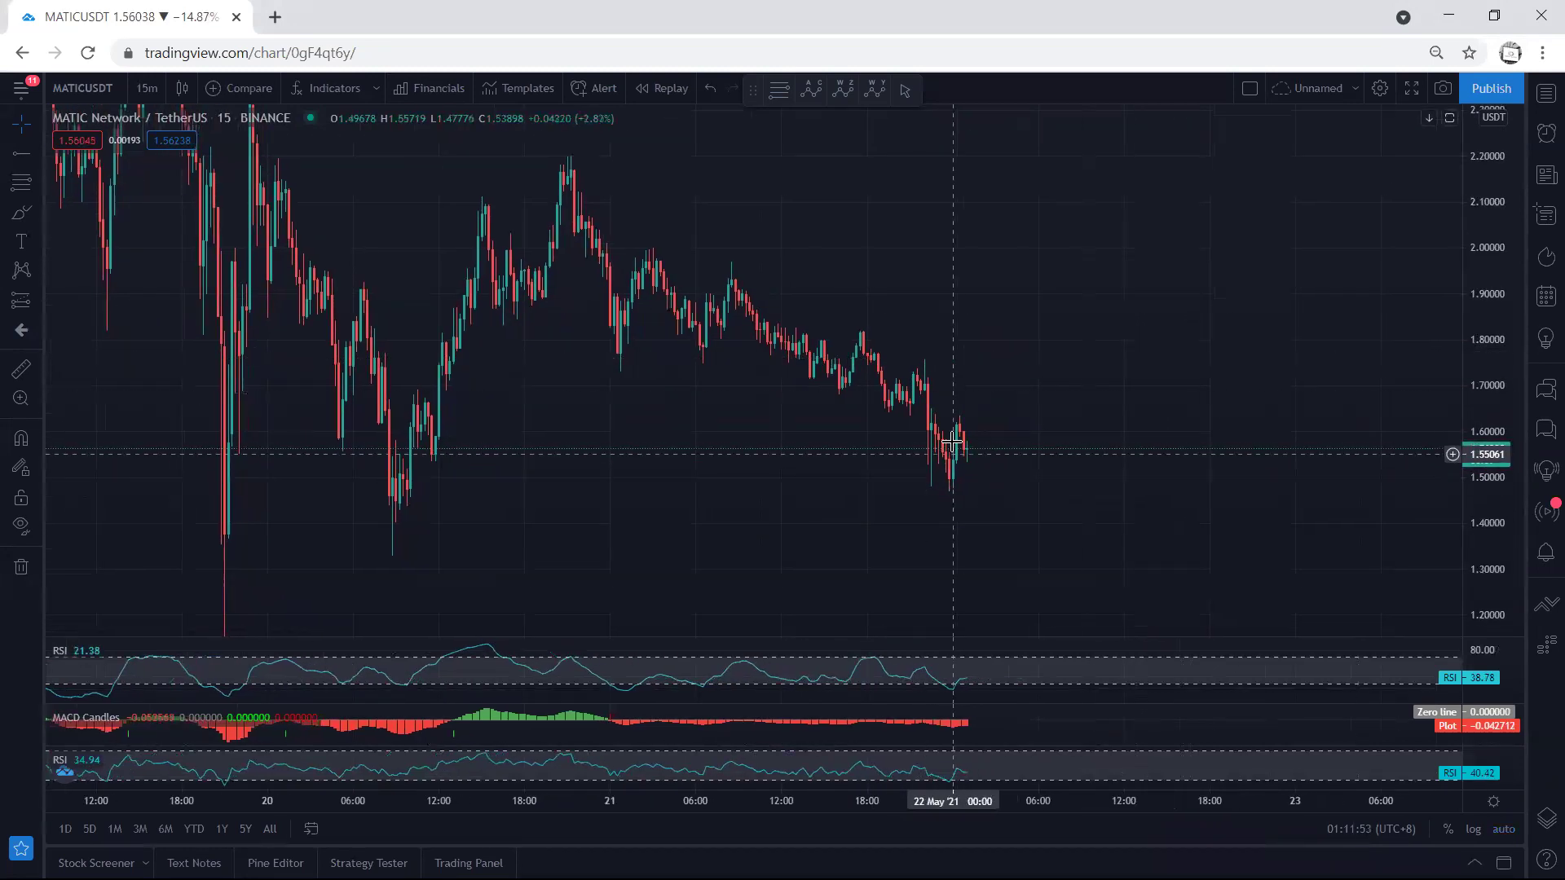
left_click_drag(649, 488, 762, 481)
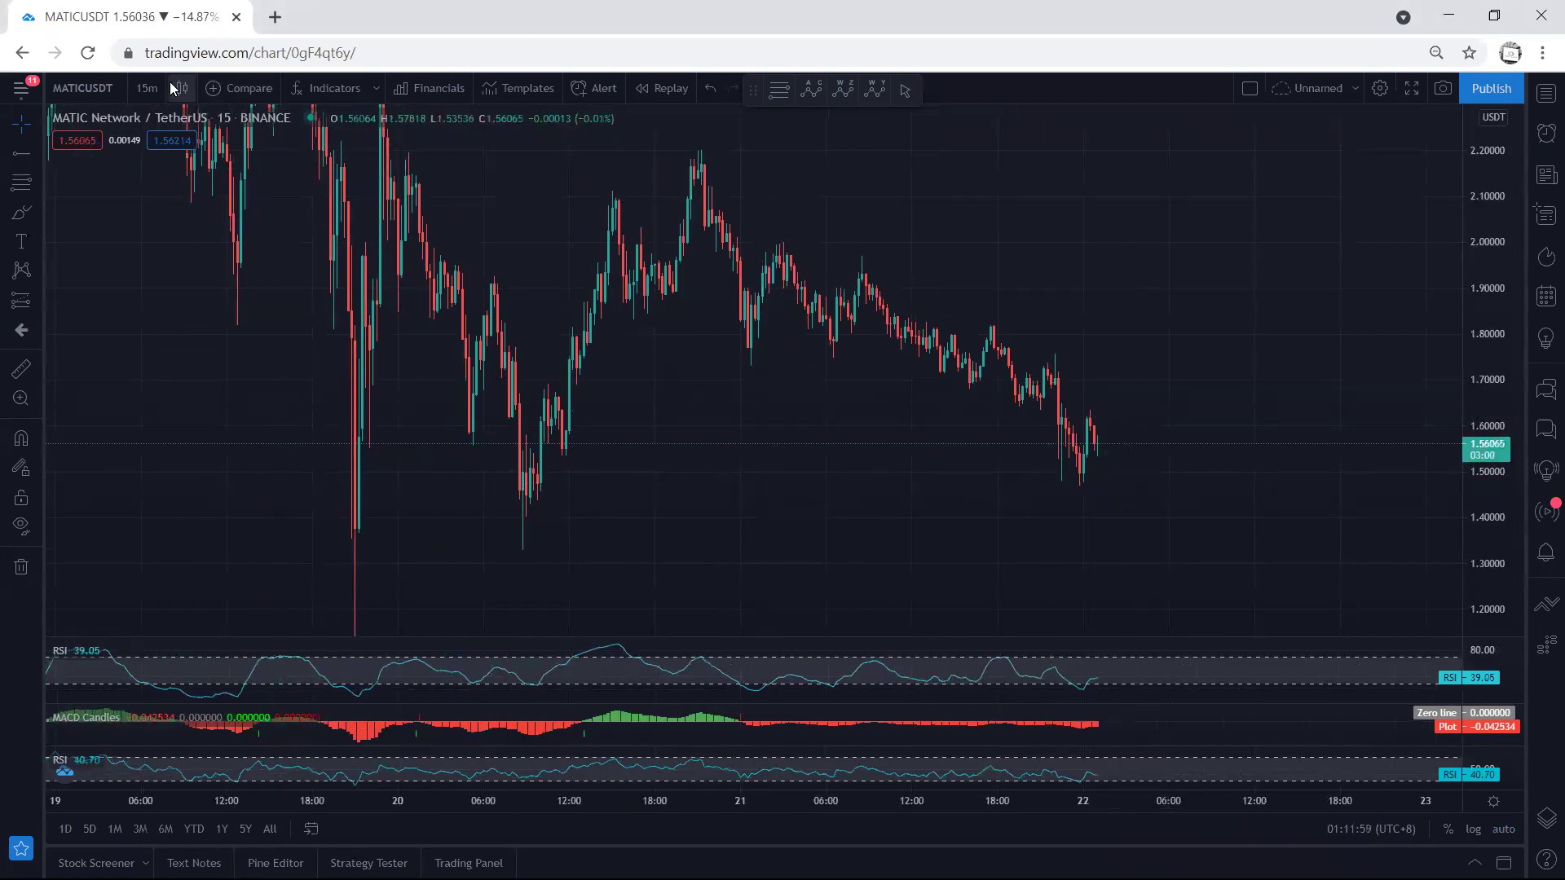
left_click(146, 88)
left_click(148, 350)
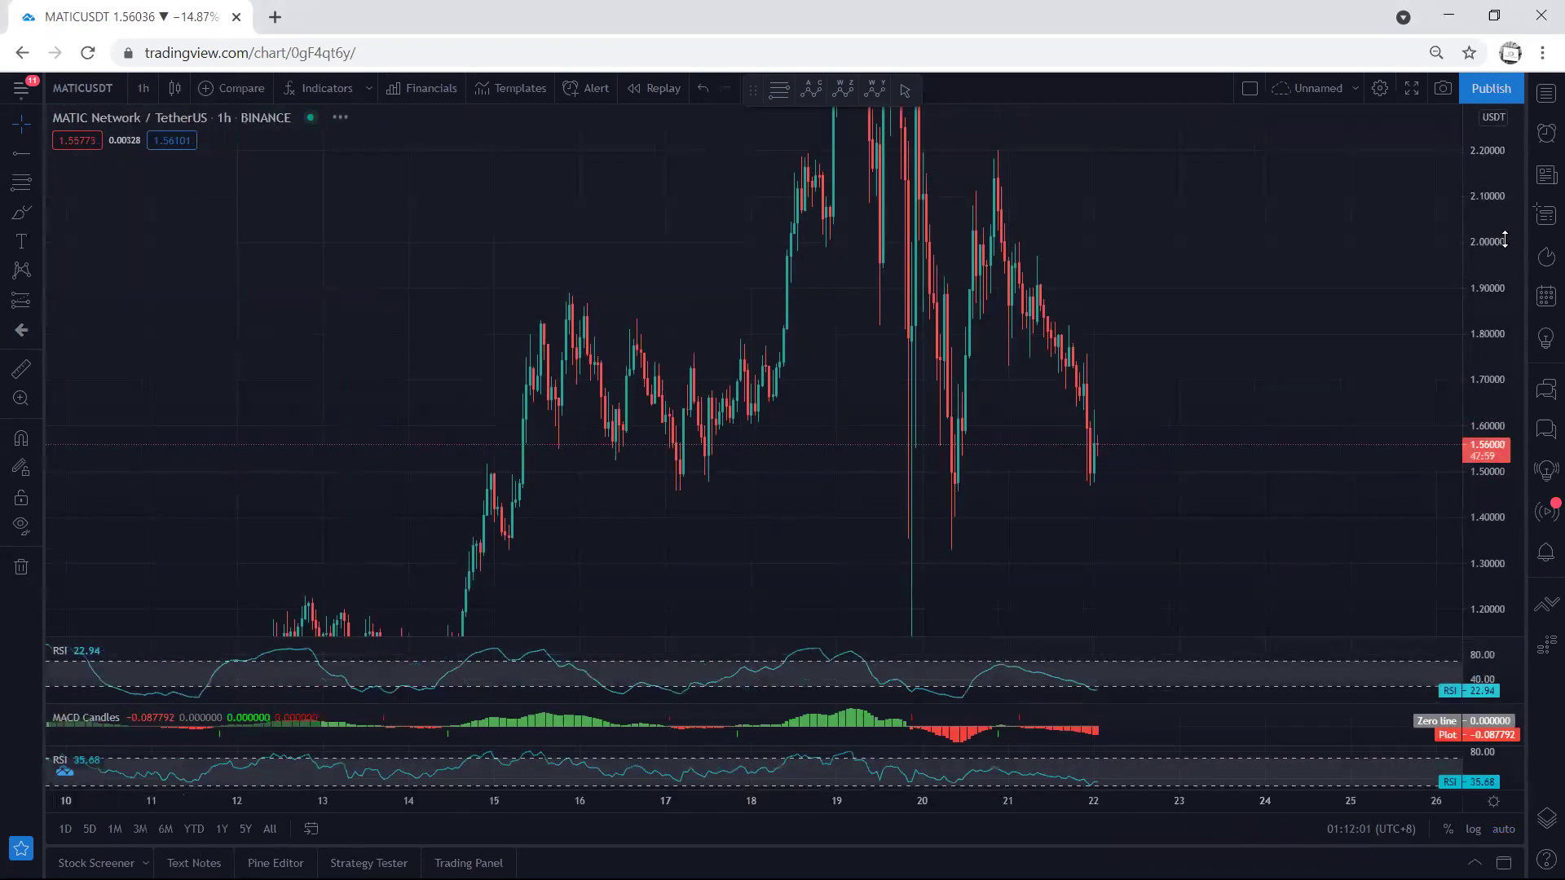
left_click_drag(1189, 305, 1076, 291)
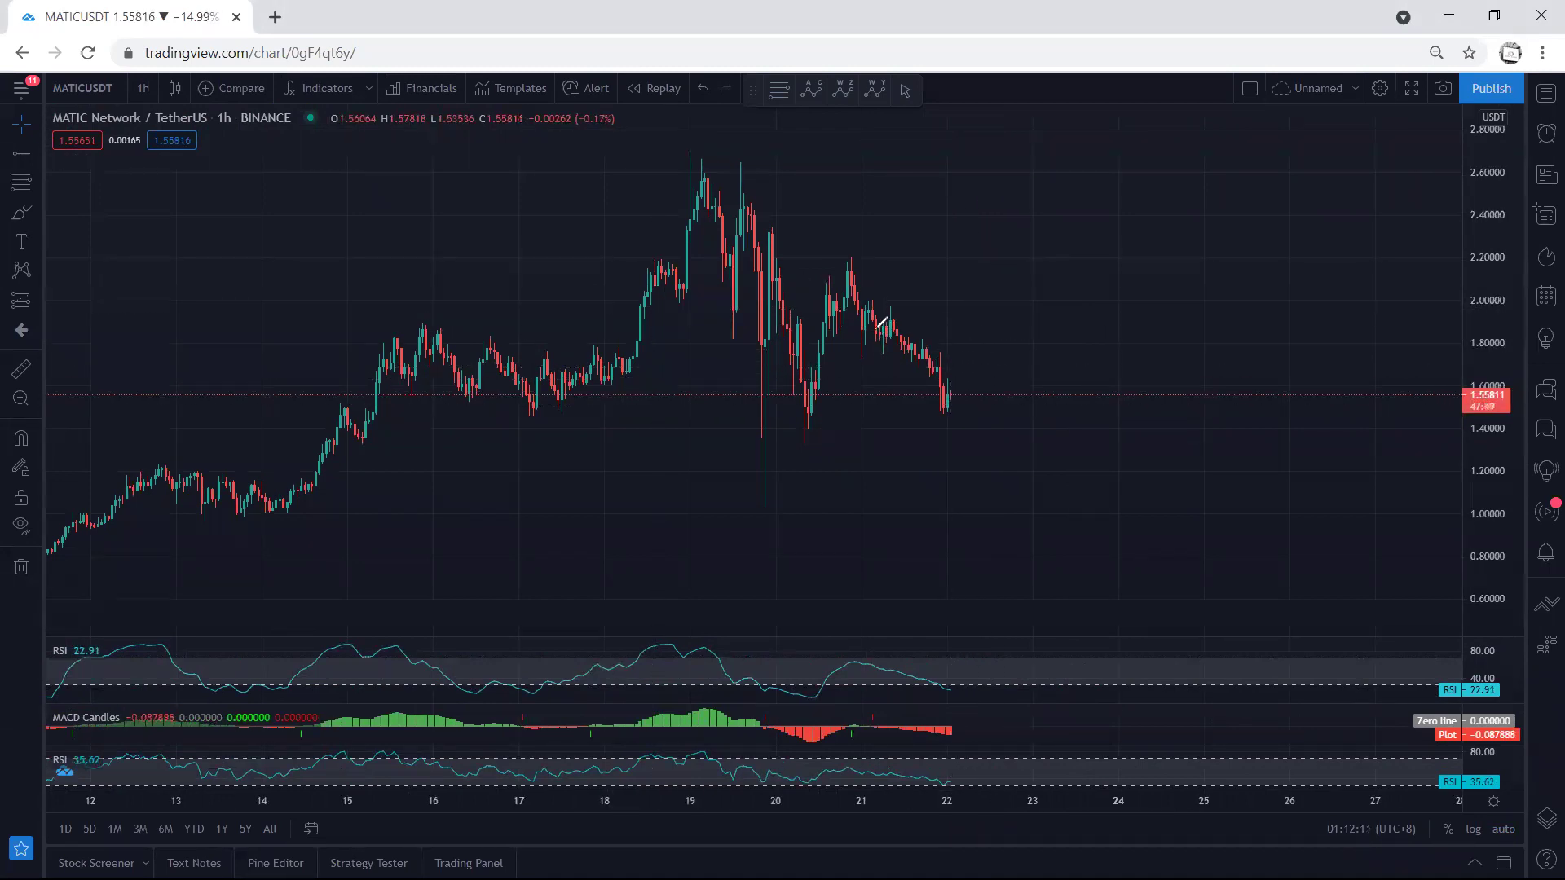
mouse_move(893, 333)
left_mouse_down()
mouse_move(914, 351)
mouse_move(946, 289)
mouse_move(950, 301)
left_mouse_up()
key("ctrl+z")
left_click_drag(879, 347, 888, 310)
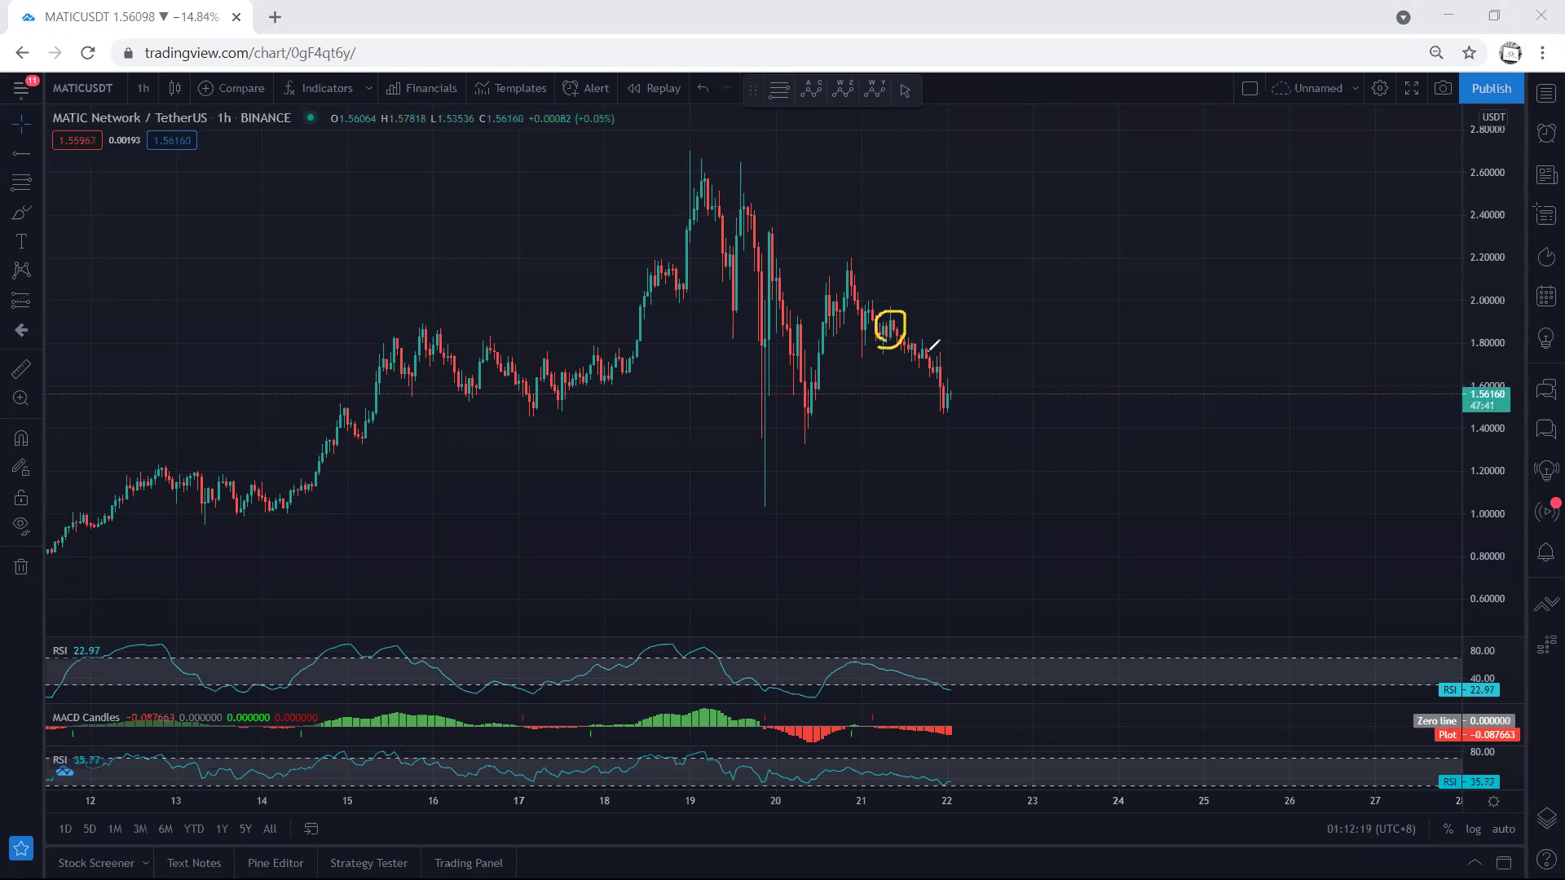
mouse_move(897, 337)
left_mouse_down()
mouse_move(944, 377)
mouse_move(948, 402)
mouse_move(983, 287)
mouse_move(985, 307)
left_mouse_up()
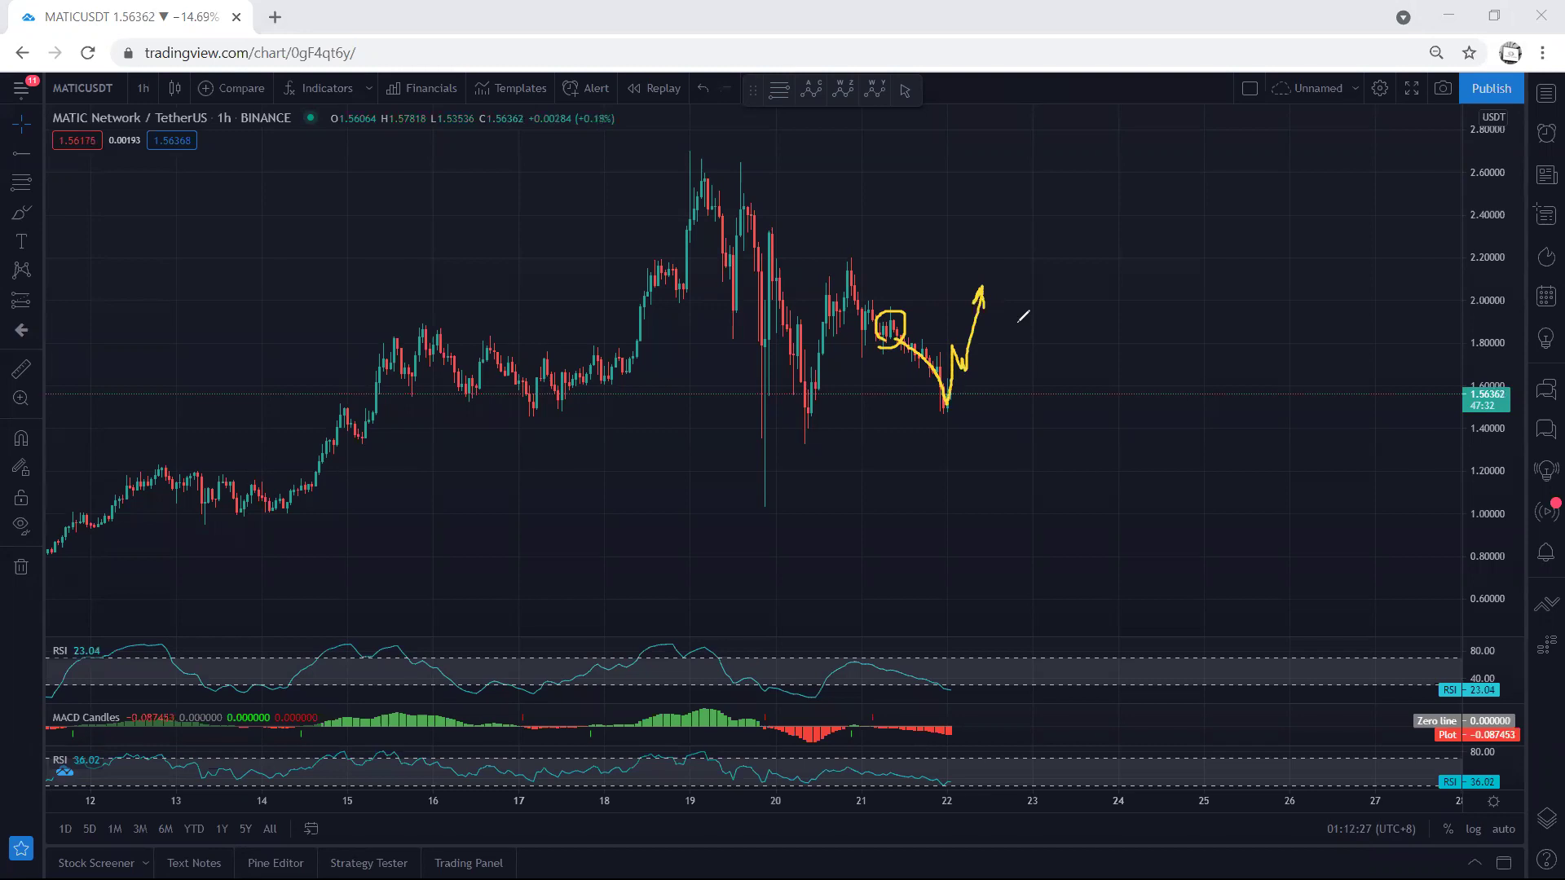
key("e")
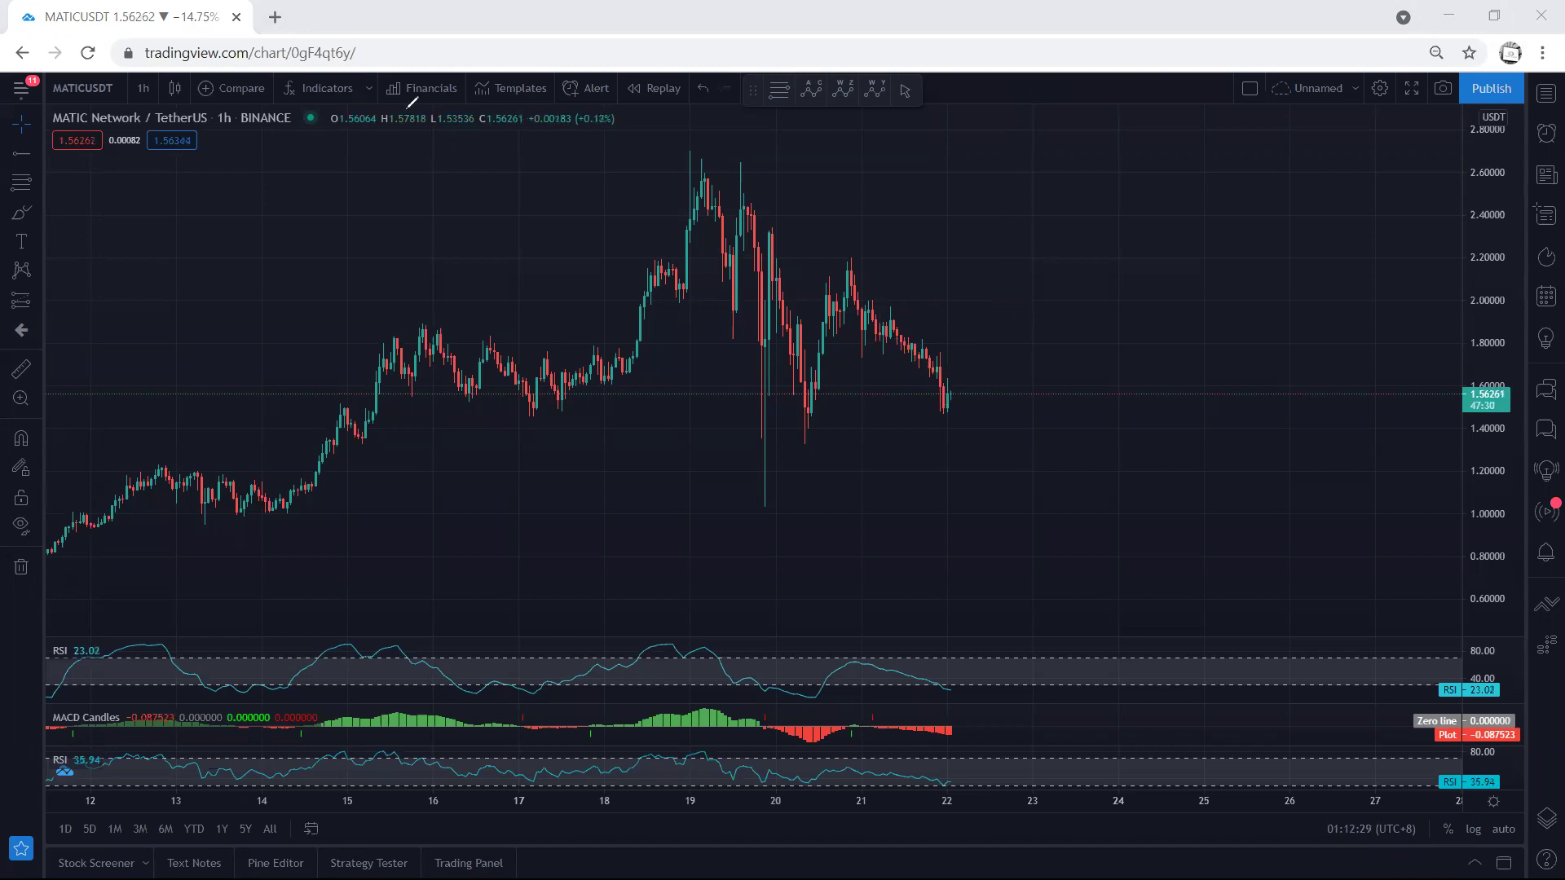